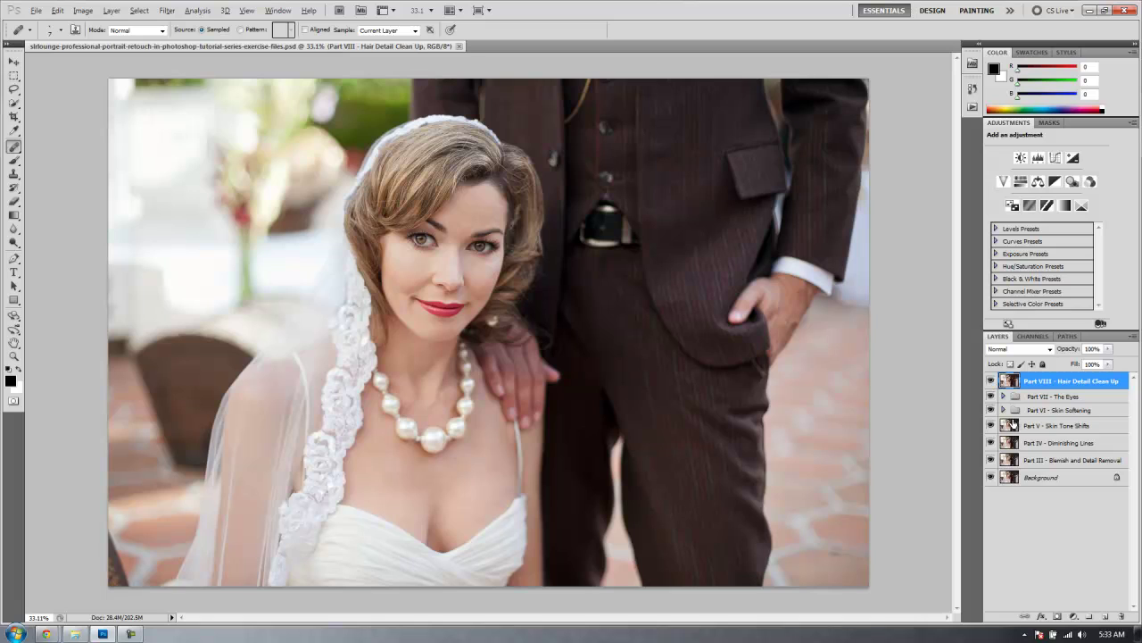
Step: Stamp all visible layers into a new top layer and name it Part IX - Enhancing Sharpening Details
key("ctrl+shift+alt+e")
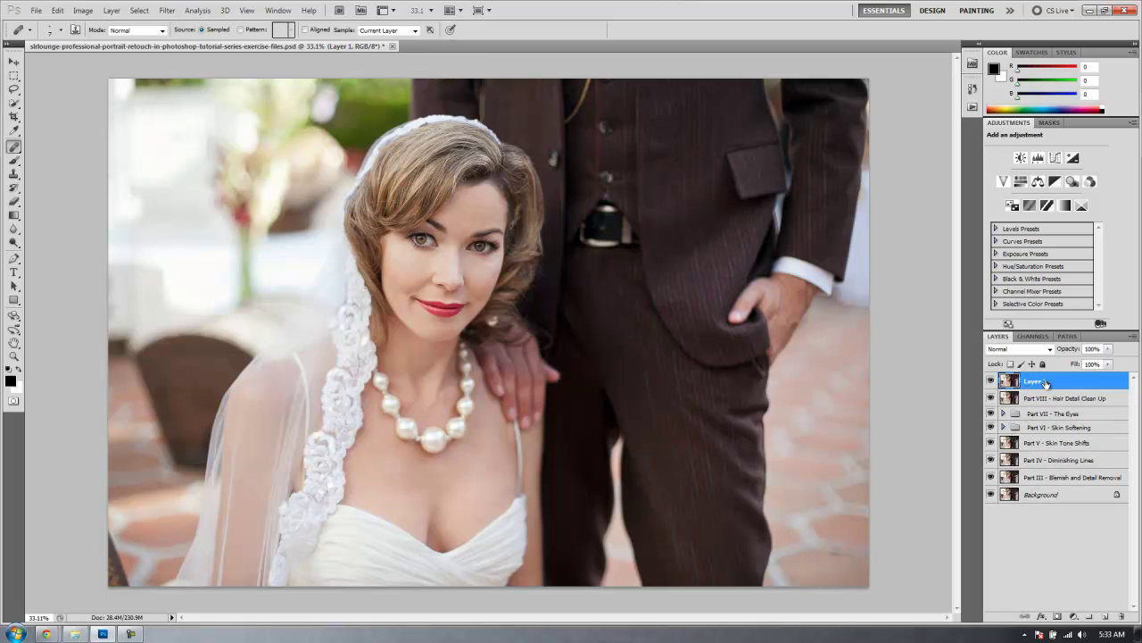
double_click(1046, 382)
type("Par")
type("t IX -")
type(" Enhanc")
type("ing Sharpening")
type(" Details")
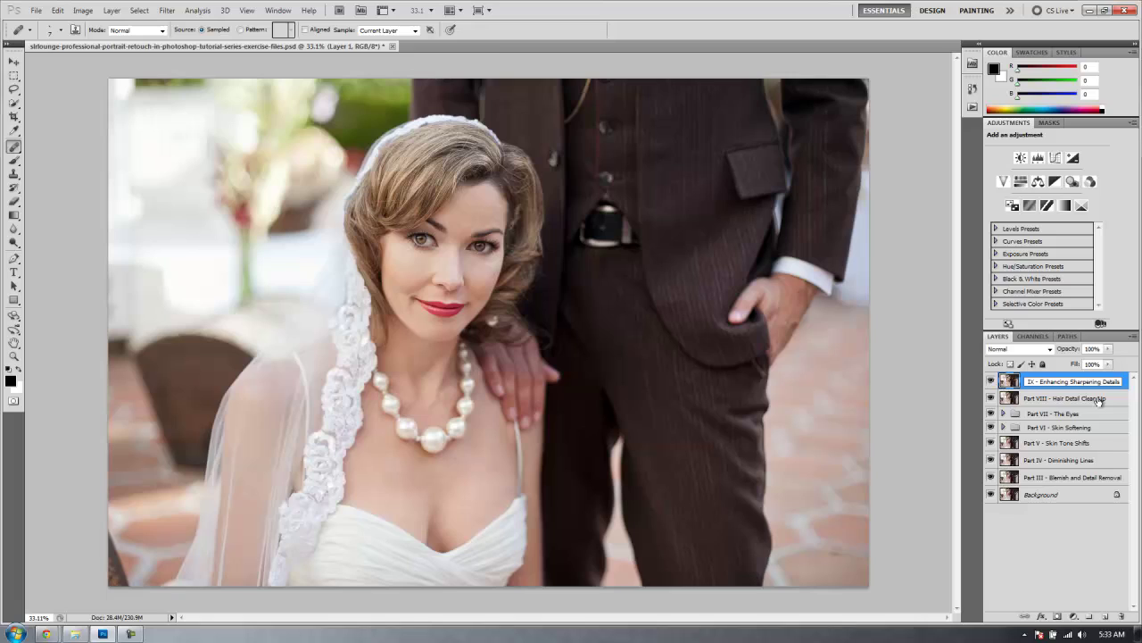
key("Return")
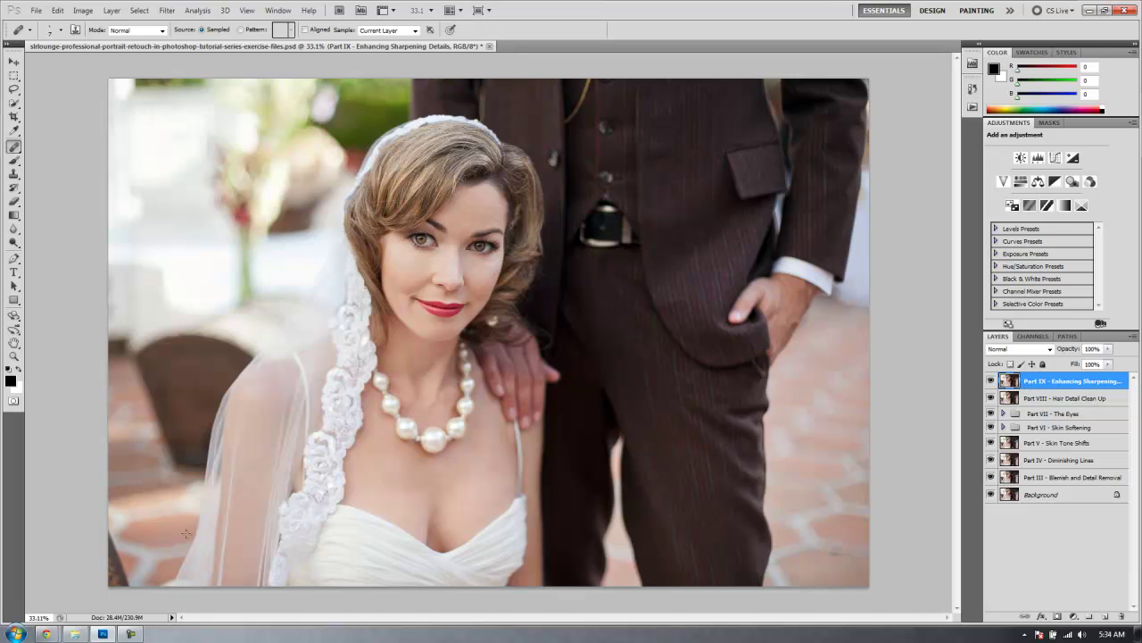
Step: Duplicate the Part IX - Enhancing Sharpening Details layer and name the copy Unsharp Mask
double_click(35, 618)
type("100")
key("Return")
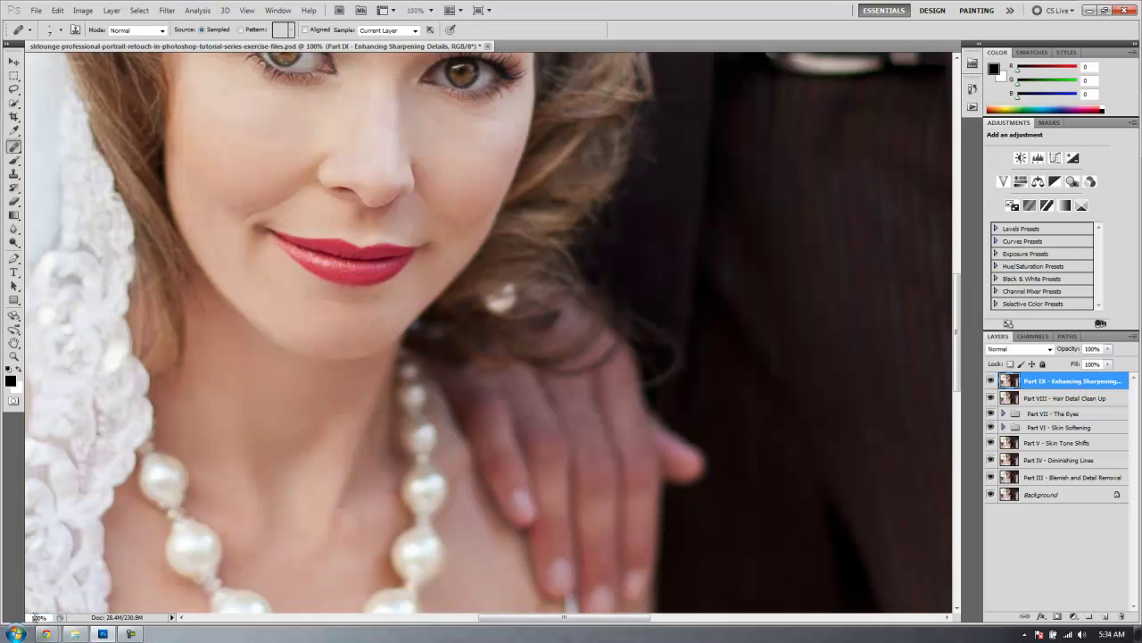
mouse_move(365, 210)
left_mouse_down()
mouse_move(393, 324)
mouse_move(387, 453)
mouse_move(386, 436)
left_mouse_up()
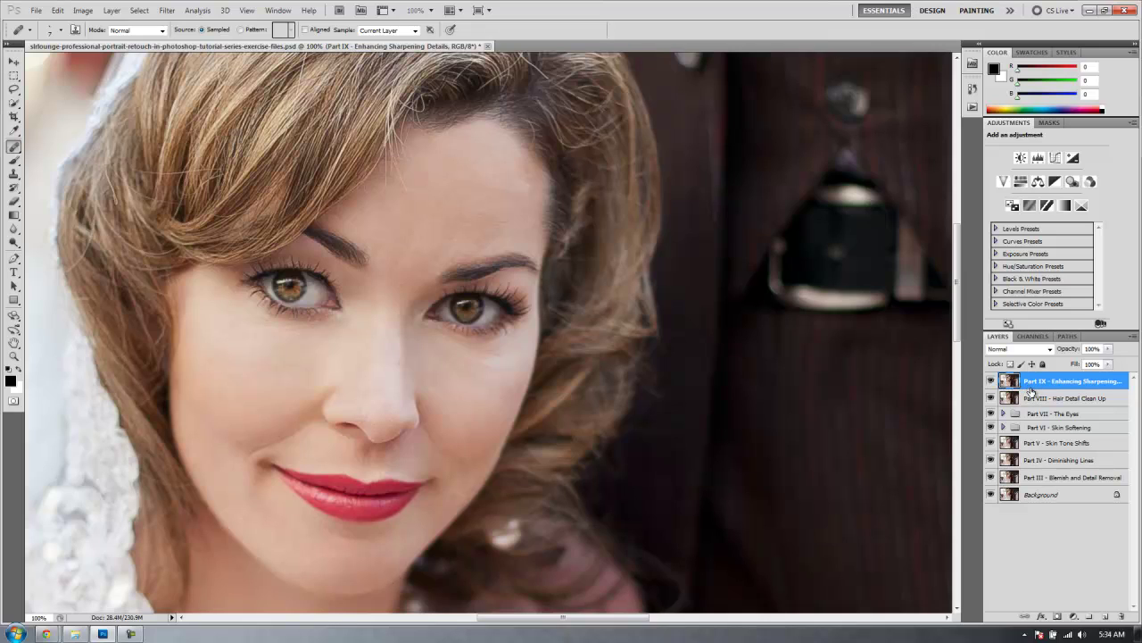
key("ctrl+j")
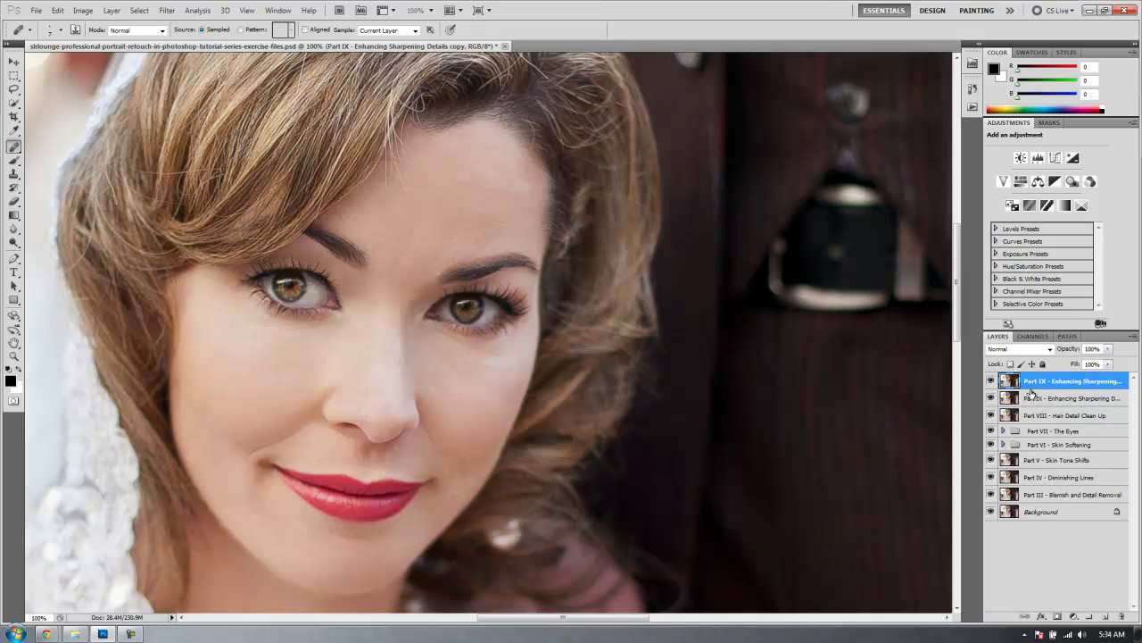
double_click(1042, 385)
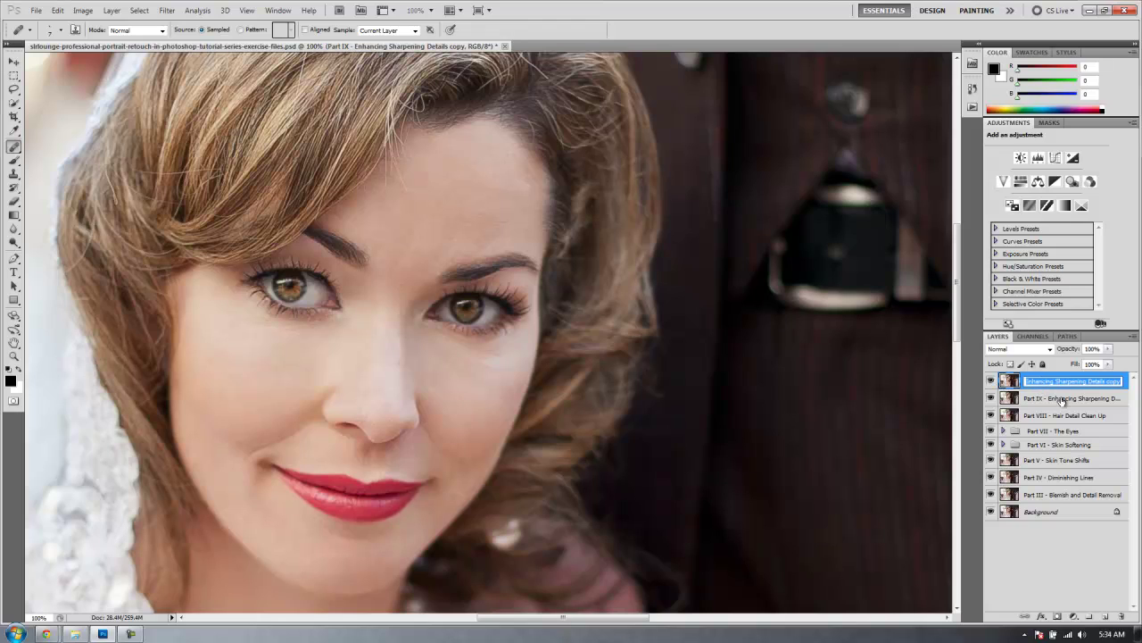
type("Unsharp")
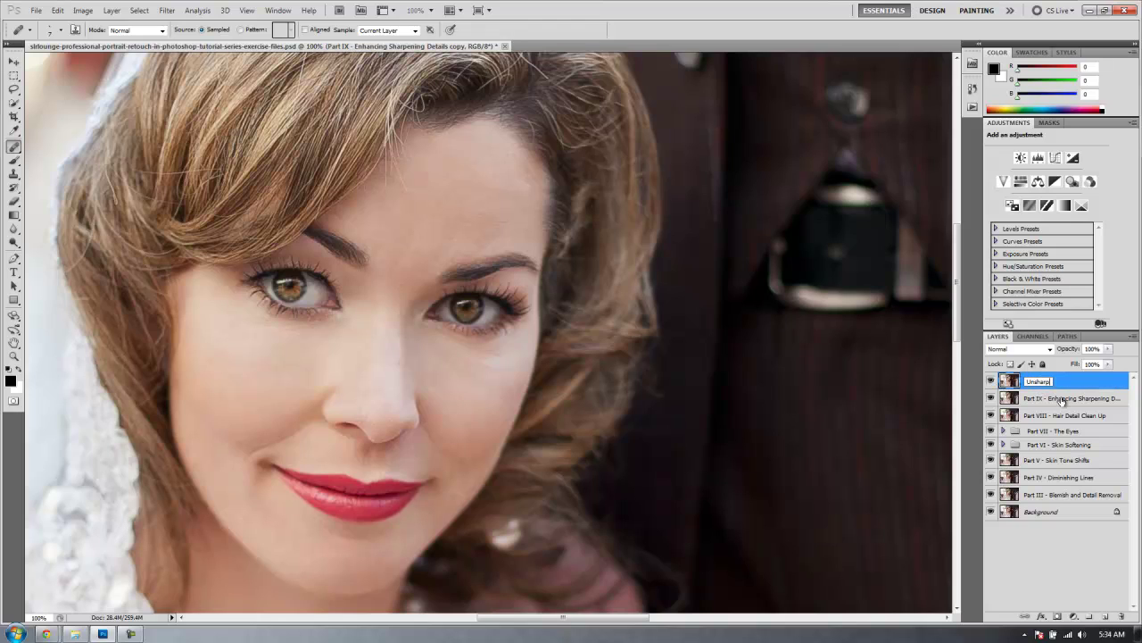
type(" Mask")
key("Return")
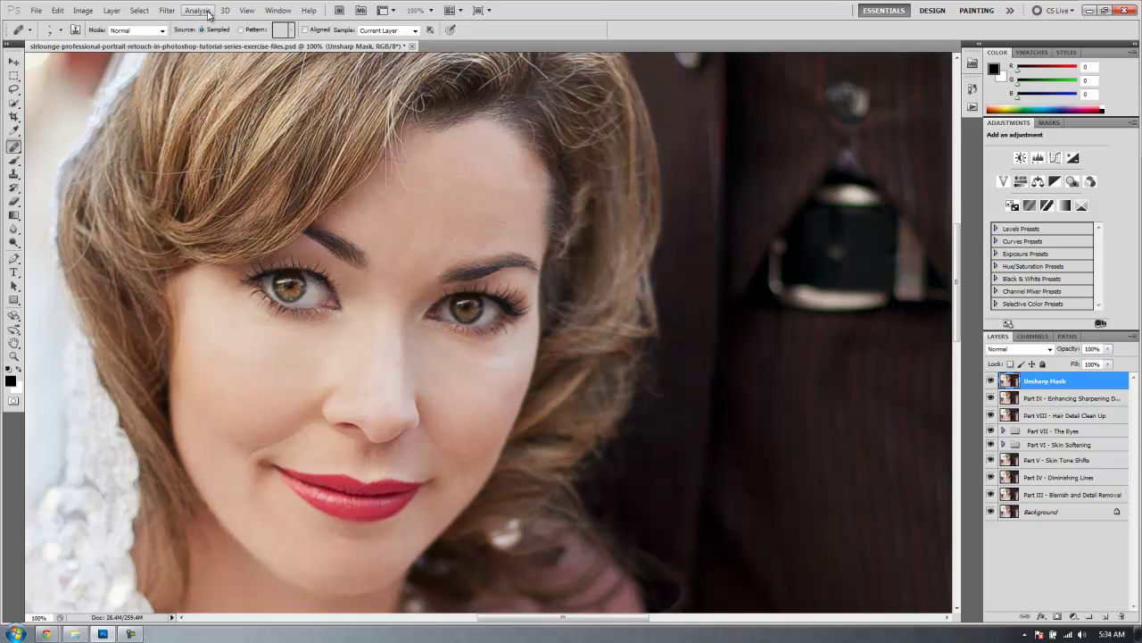
Step: Apply the Unsharp Mask filter to the Unsharp Mask layer with a 50% amount and an increased radius
left_click(167, 10)
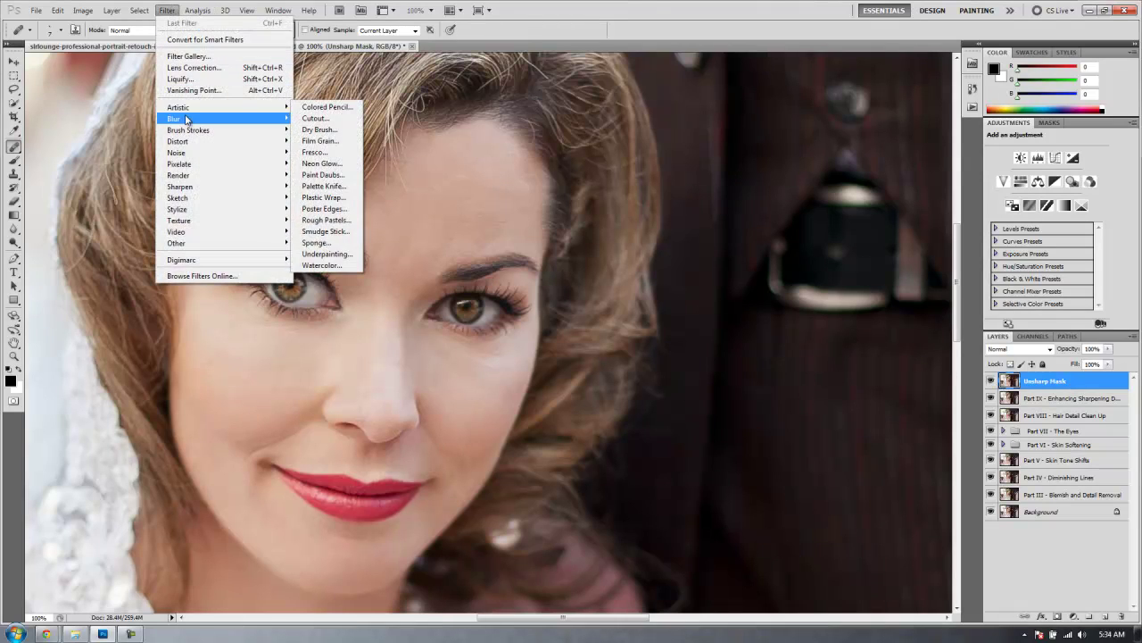
mouse_move(197, 187)
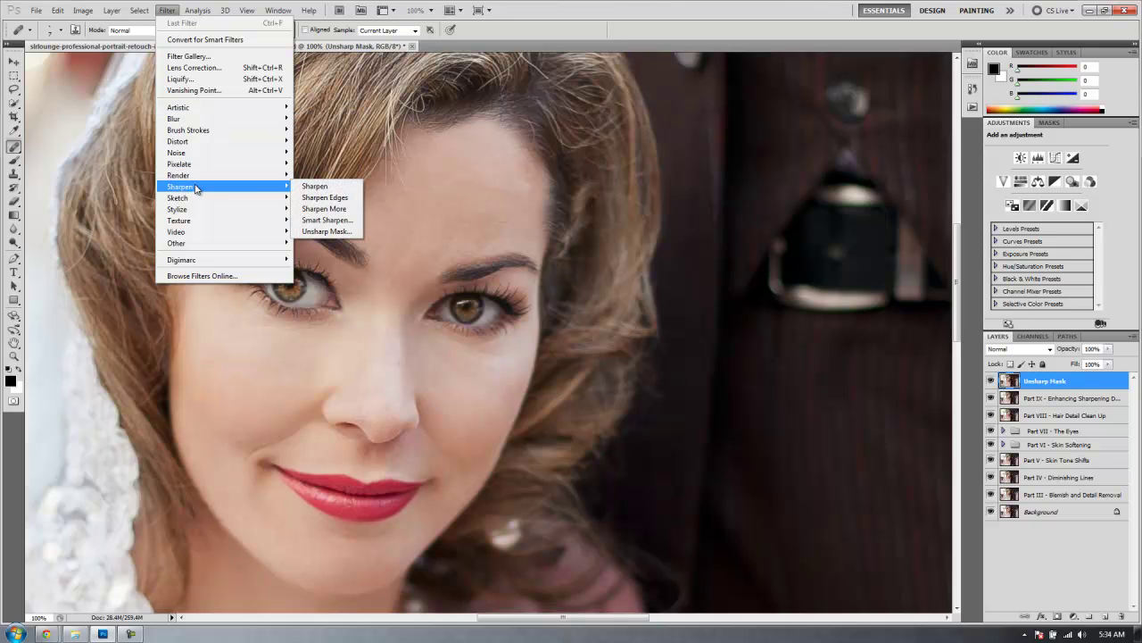
left_click(326, 231)
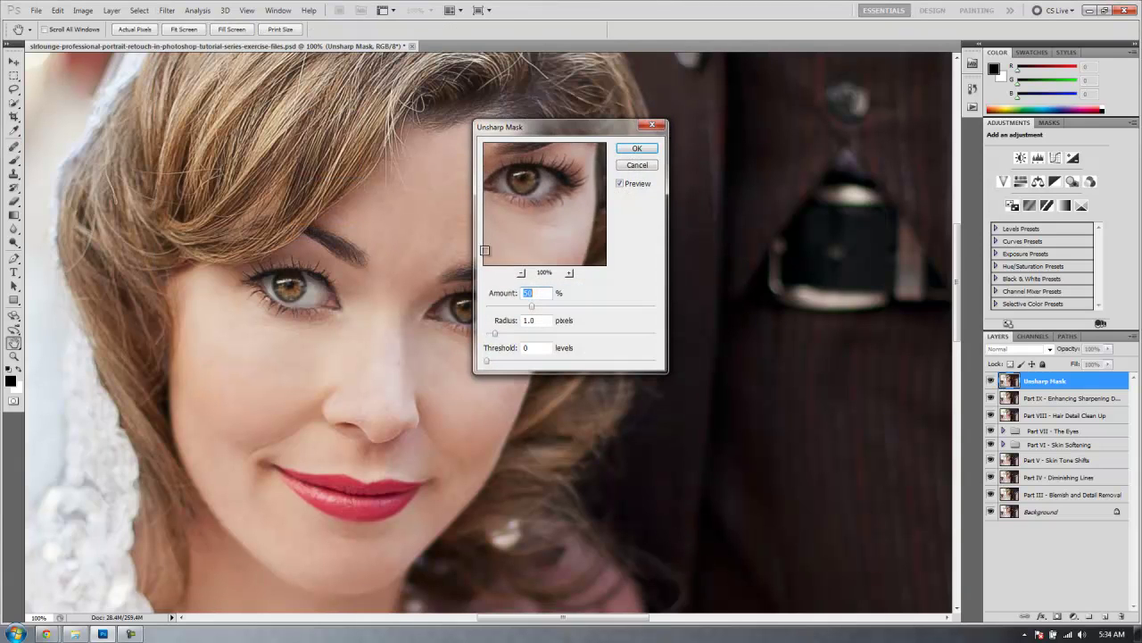
left_click_drag(550, 127, 616, 134)
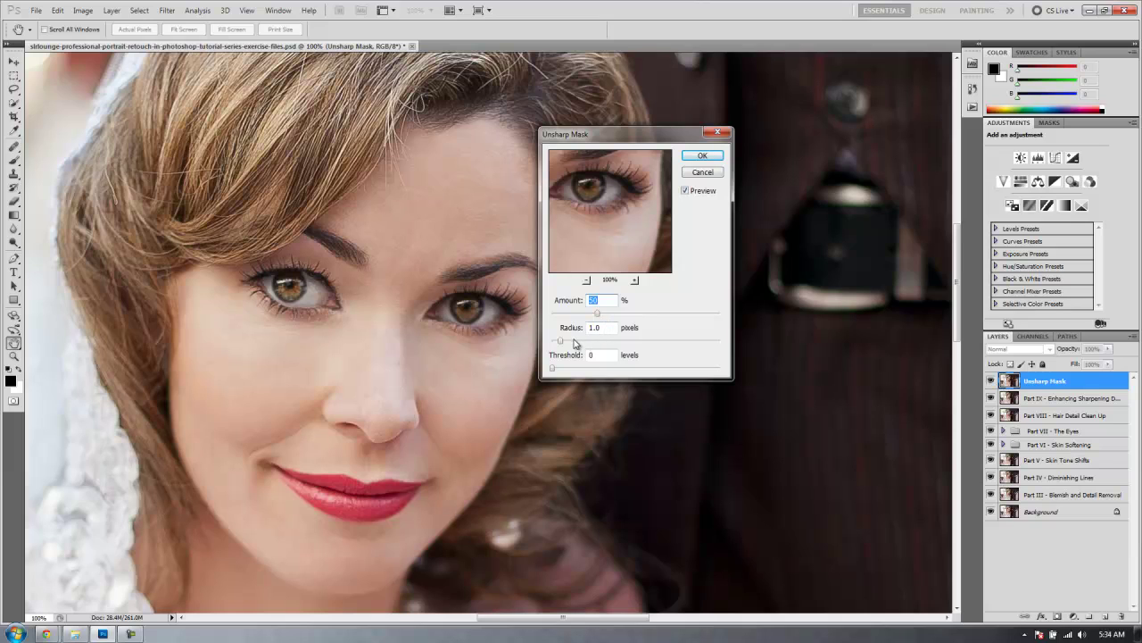
left_click_drag(576, 342, 580, 343)
key("ctrl+z")
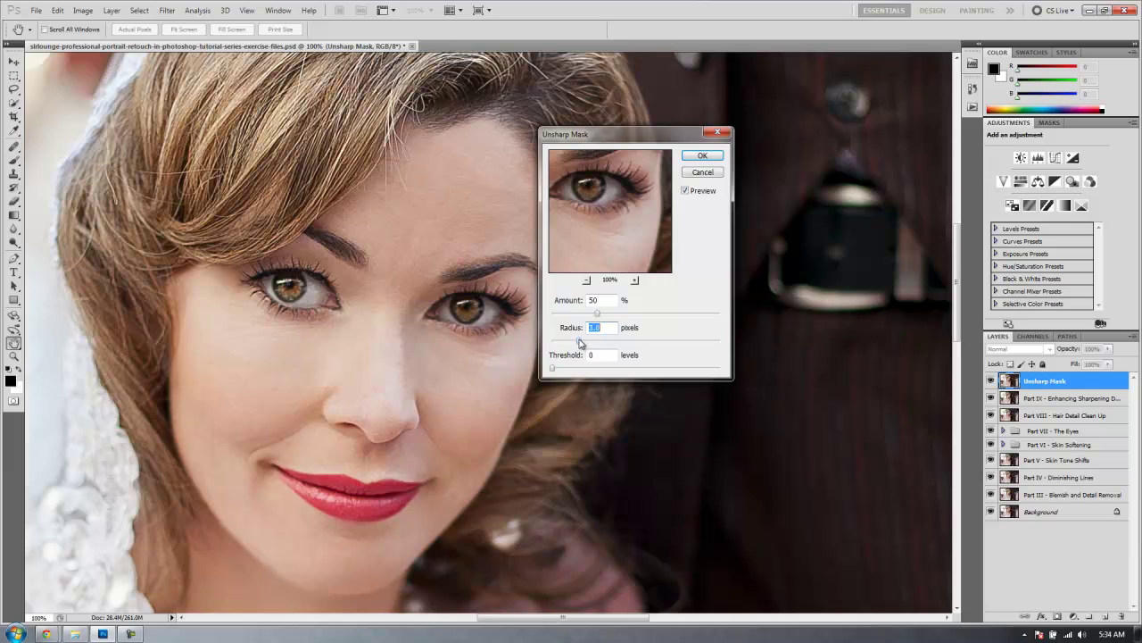
mouse_move(597, 314)
left_mouse_down()
mouse_move(584, 317)
mouse_move(611, 321)
mouse_move(598, 327)
left_mouse_up()
left_click(702, 158)
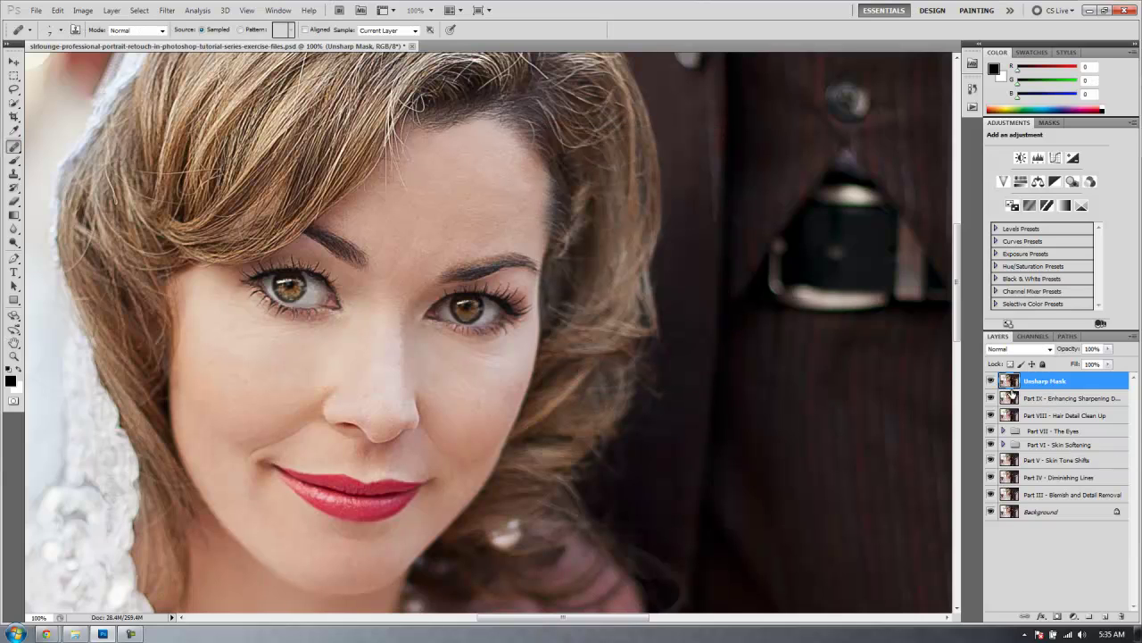
Step: Duplicate the Part IX - Enhancing Sharpening Details layer and move the copy above the Unsharp Mask layer
left_click(1016, 401)
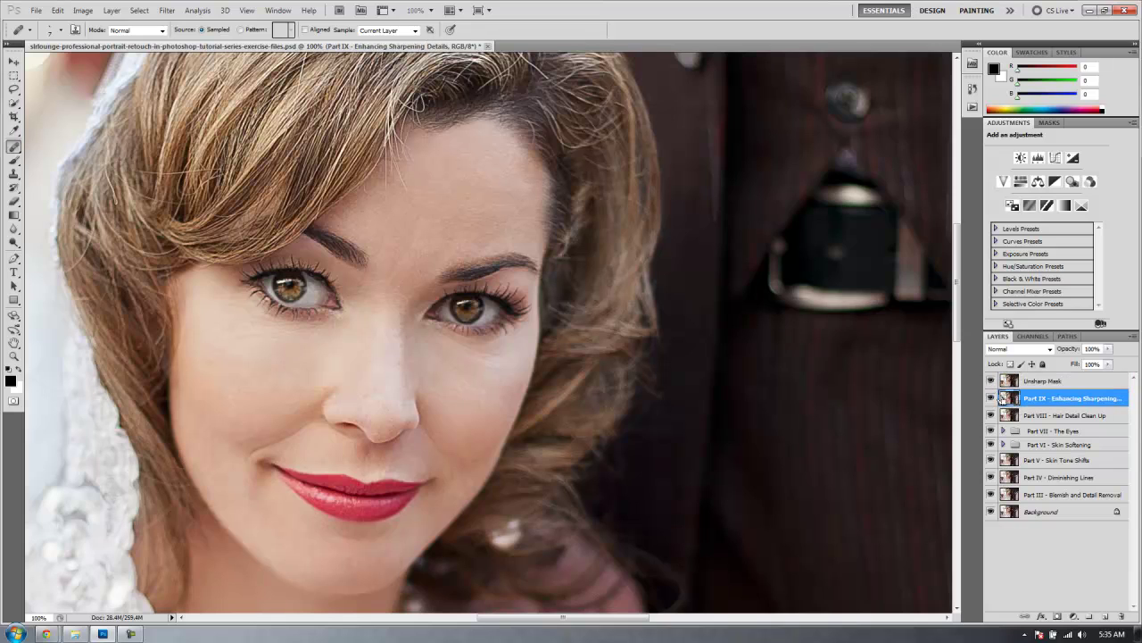
key("ctrl+j")
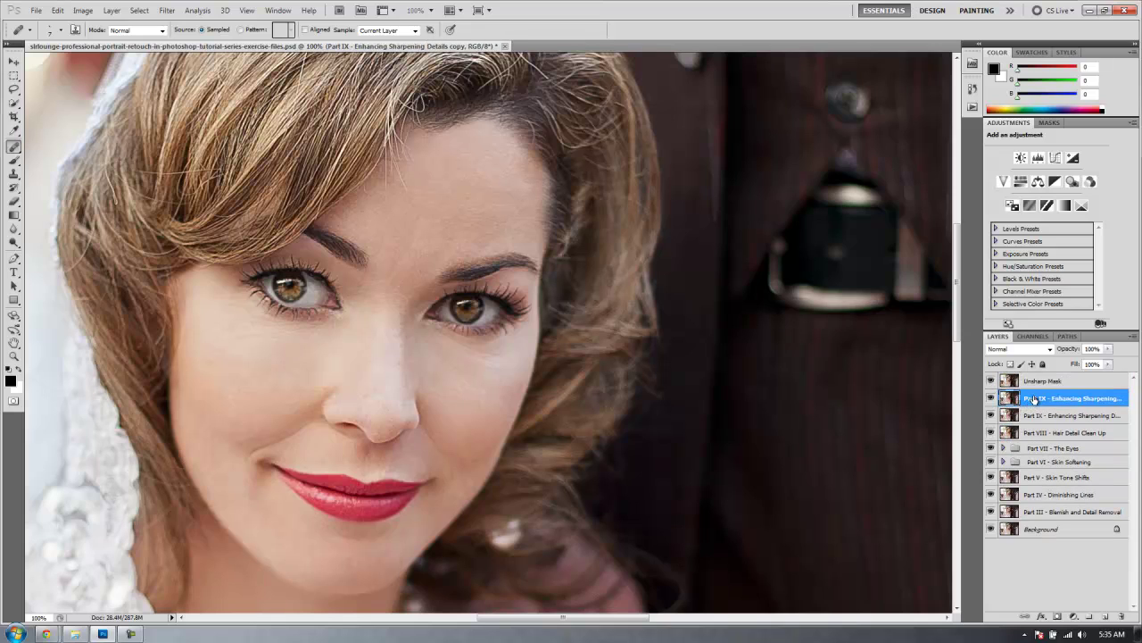
left_click_drag(1034, 398, 1035, 377)
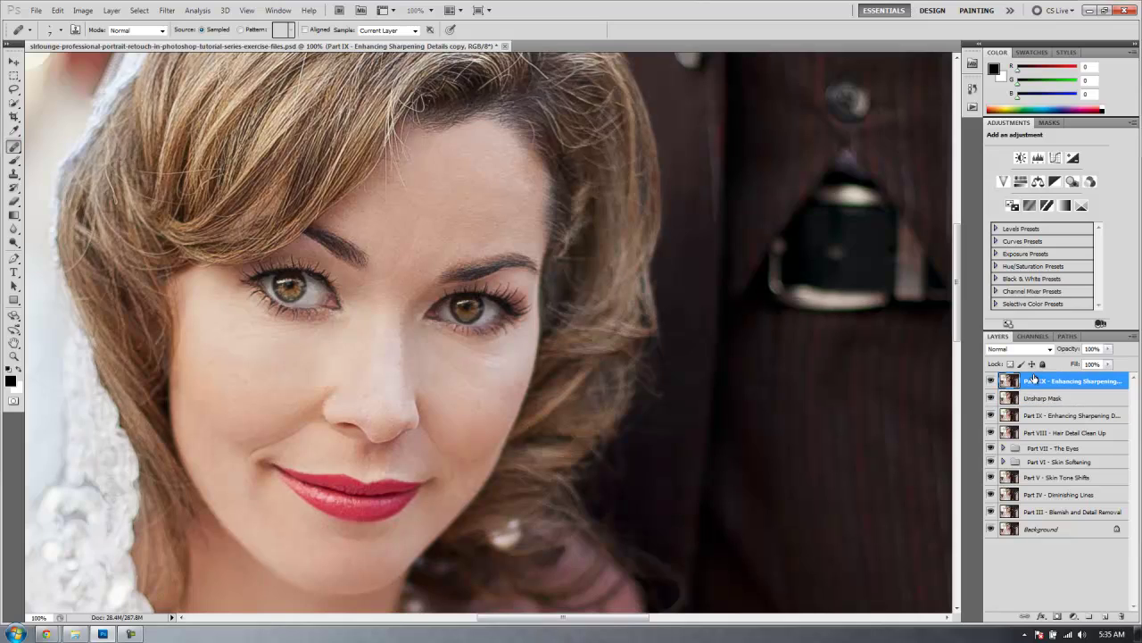
Step: Rename the duplicated top layer as HP Detail Enhancing
double_click(1039, 381)
type("H")
type("P Sharpening")
key("BackSpace")
key("BackSpace")
key("BackSpace")
key("BackSpace")
key("BackSpace")
key("BackSpace")
key("BackSpace")
key("BackSpace")
type("Detail Enhancing")
key("Return")
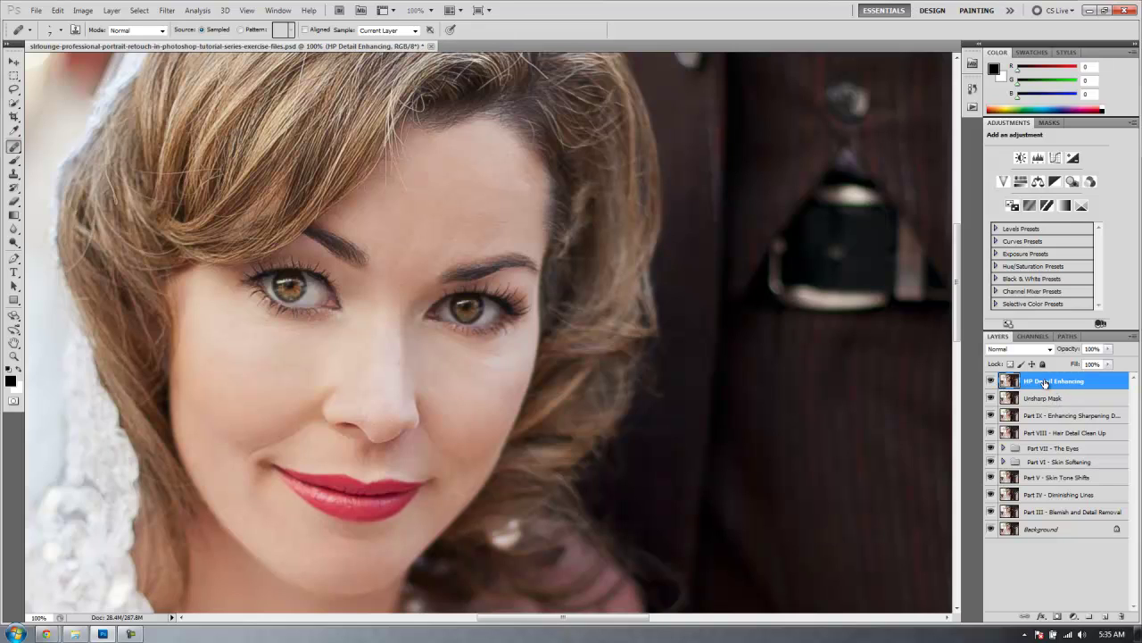
Step: Apply the High Pass filter to the HP Detail Enhancing layer with a radius of 3.0 pixels
left_click(167, 10)
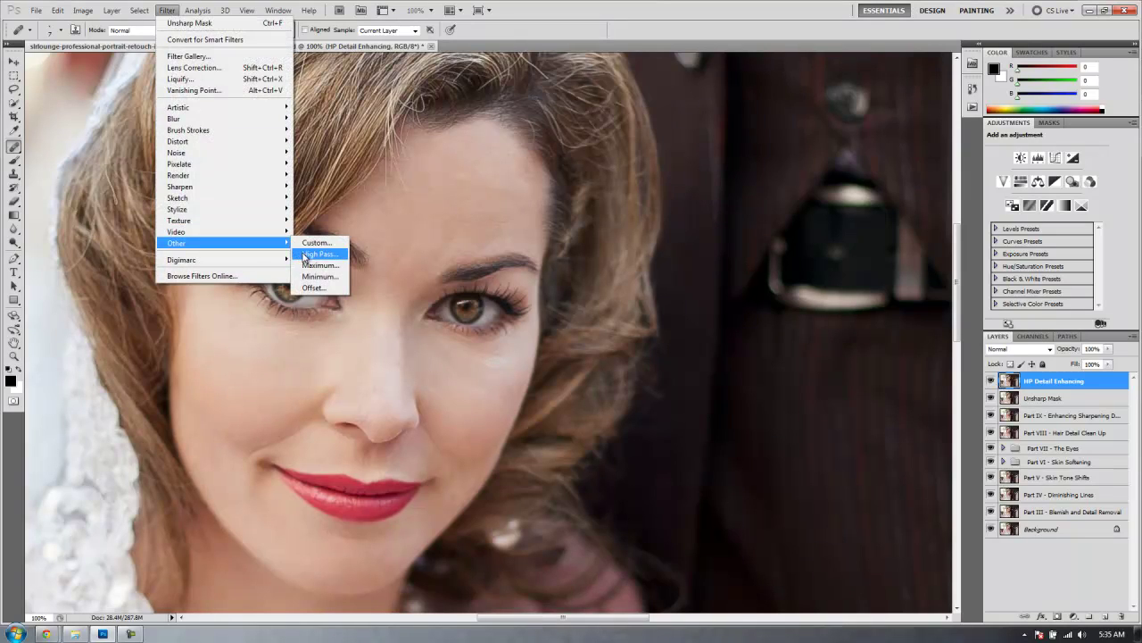
left_click(308, 255)
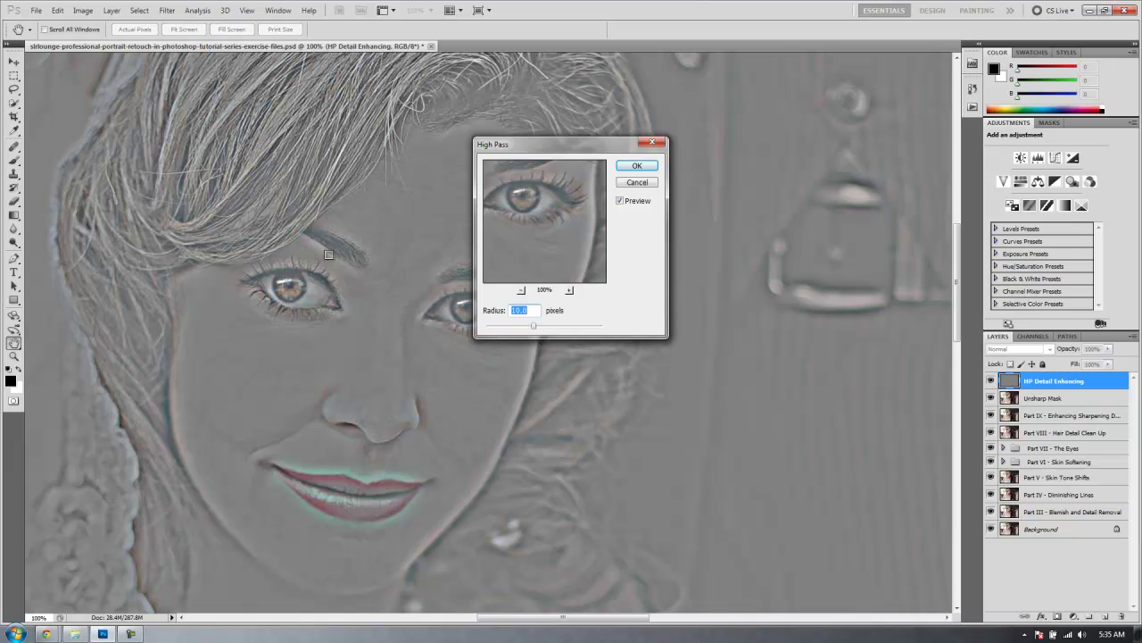
left_click_drag(527, 335, 504, 327)
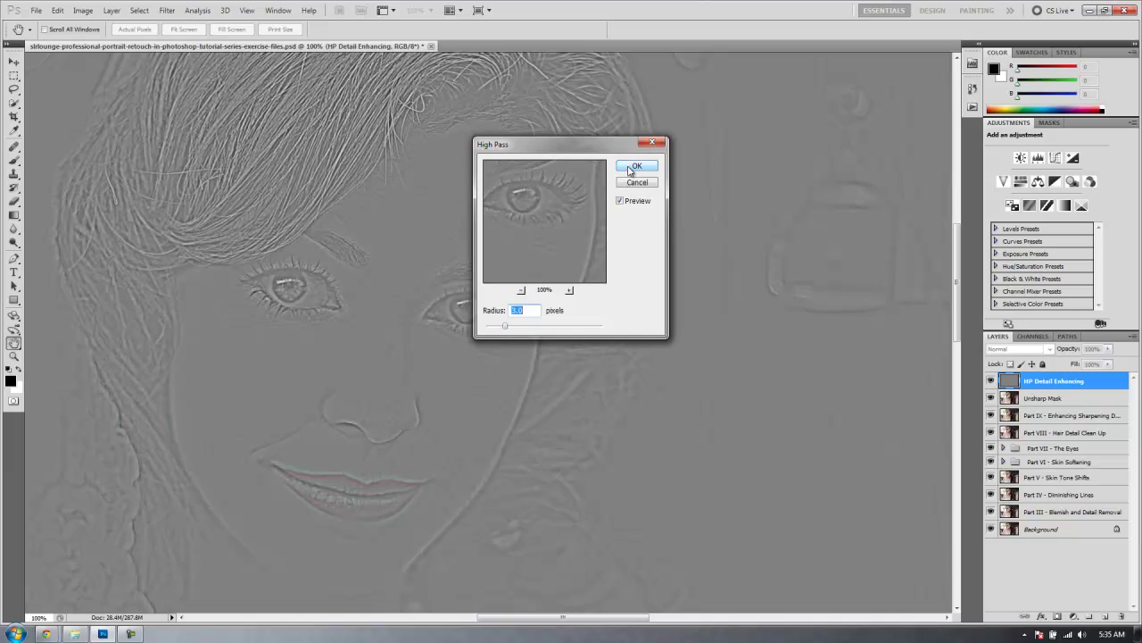
left_click(633, 167)
key("j")
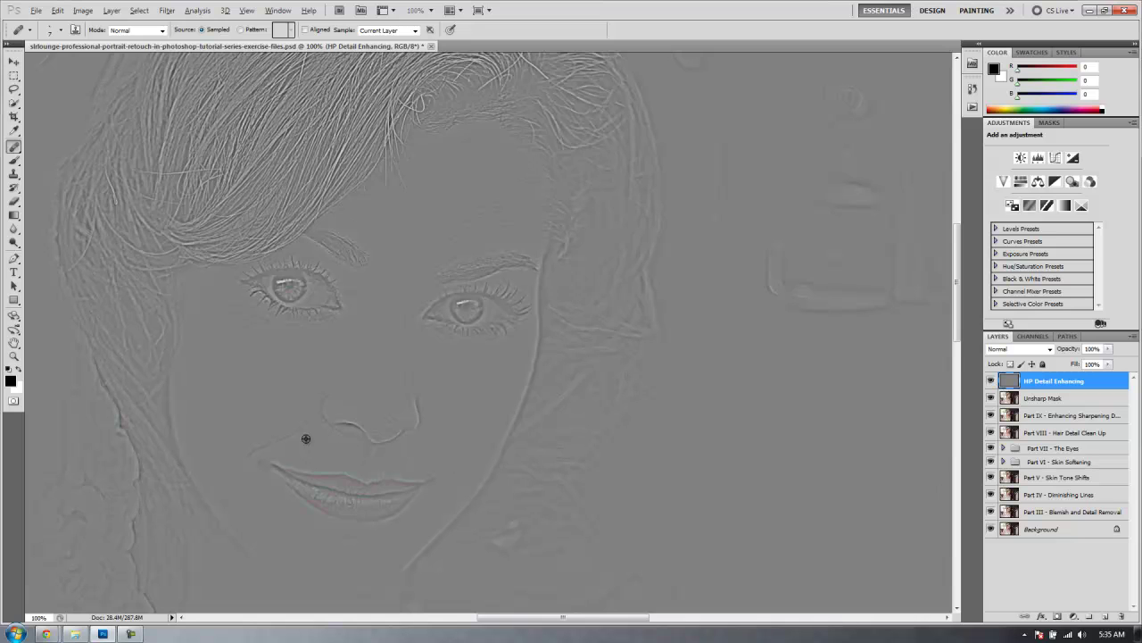
Step: Set the blend mode of the HP Detail Enhancing layer to Vivid Light
scroll(357, 423, "down", 2)
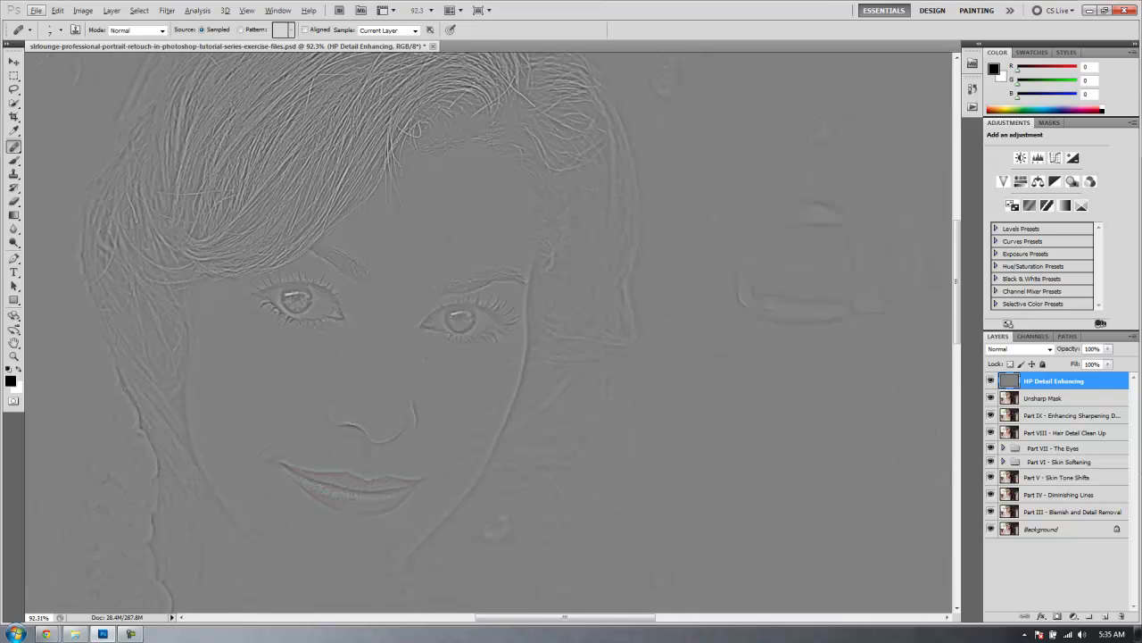
left_click(1052, 350)
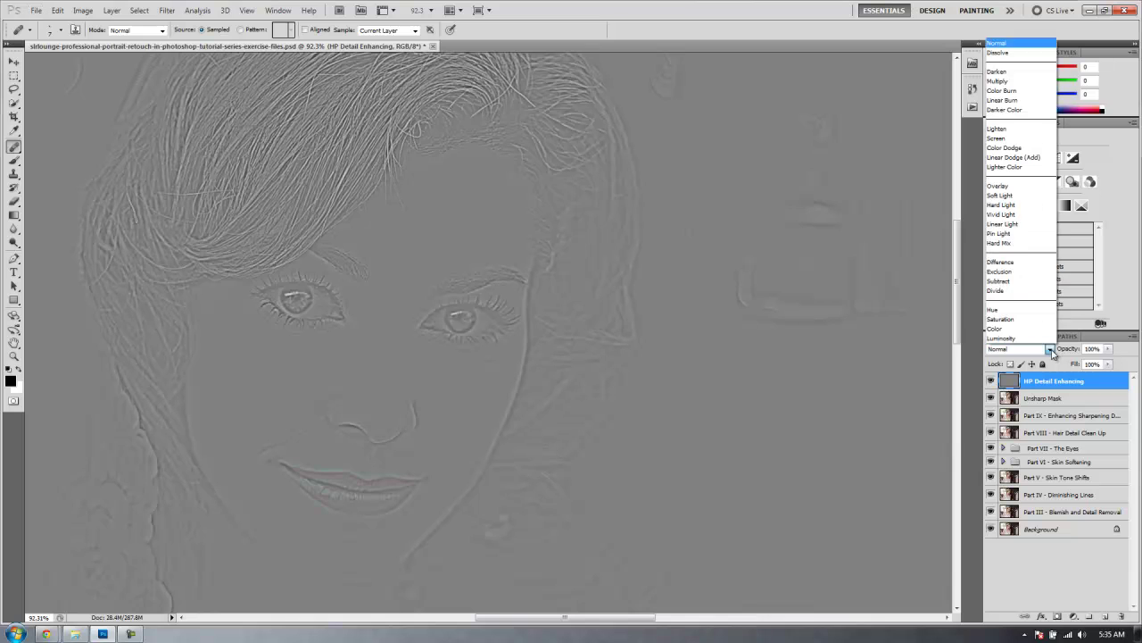
left_click(1034, 221)
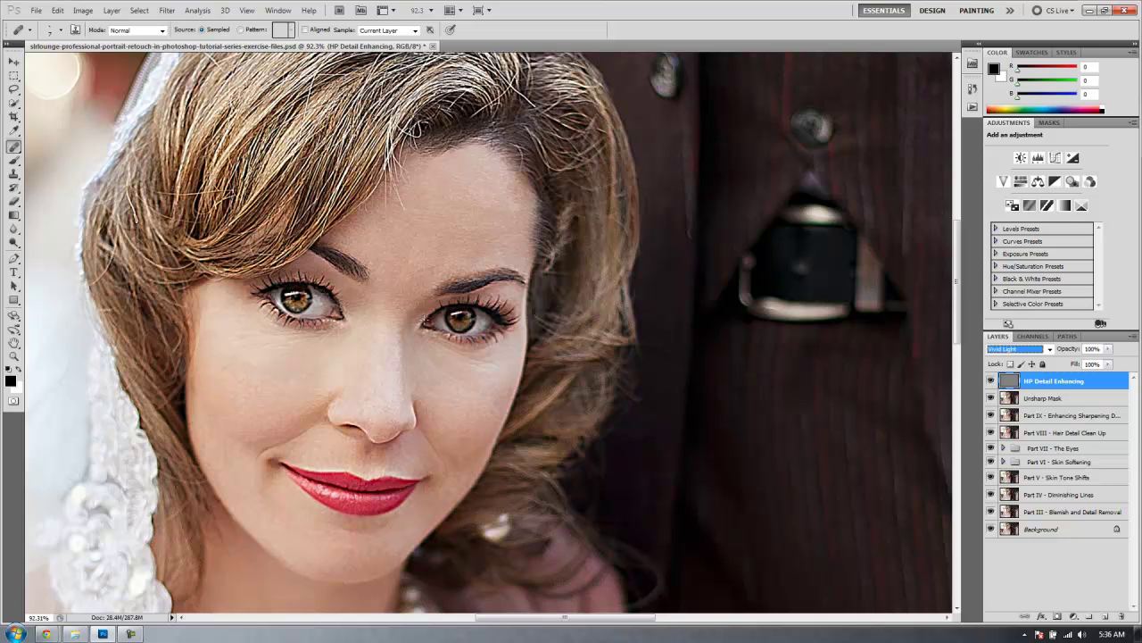
key("shift+alt+t")
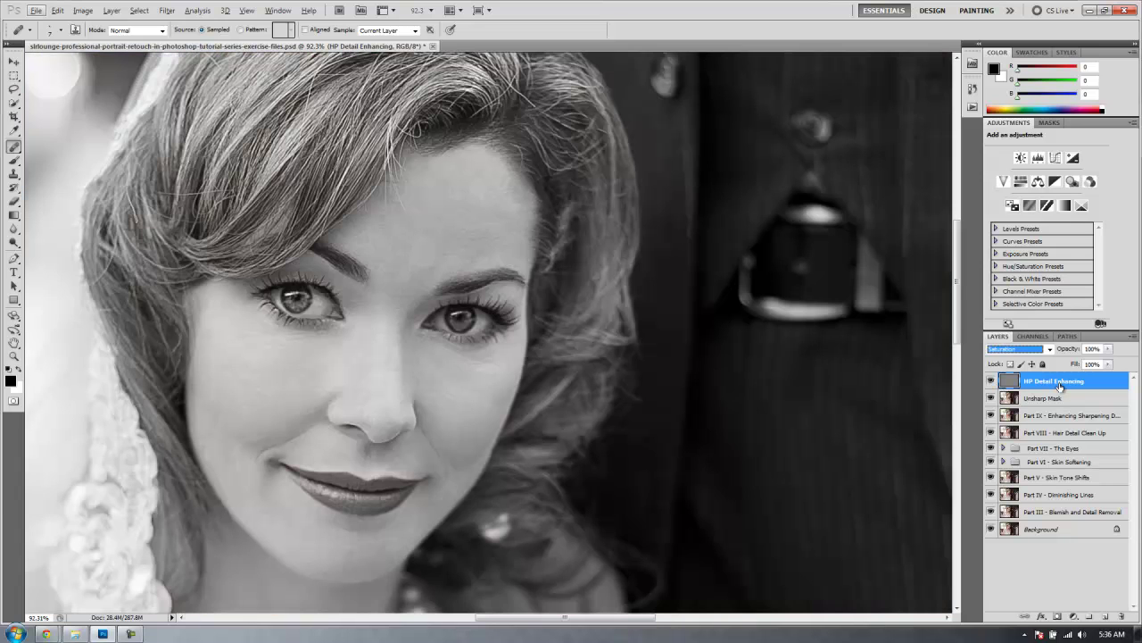
left_click(1048, 350)
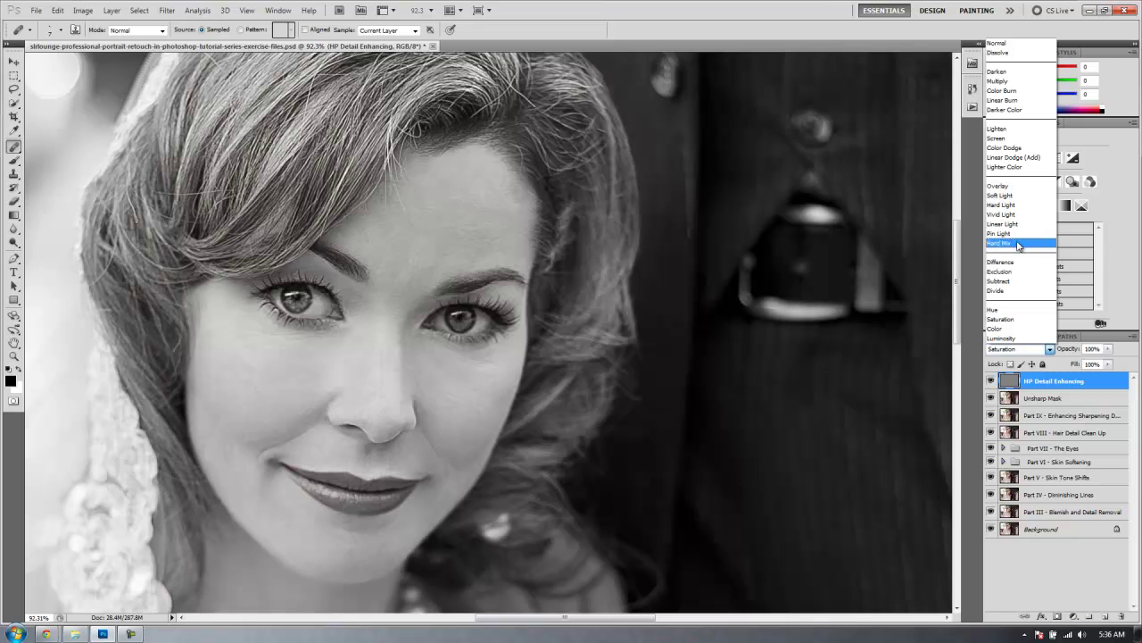
left_click(1011, 215)
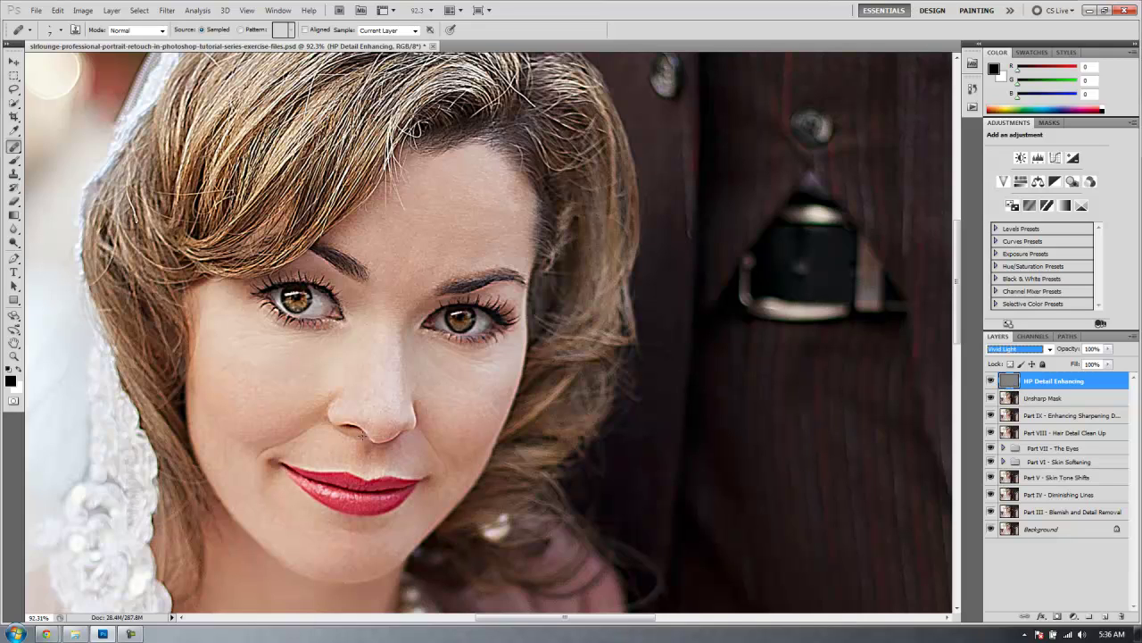
Step: Add a black layer mask to the HP Detail Enhancing layer to hide its effect
left_click(1058, 617, "alt")
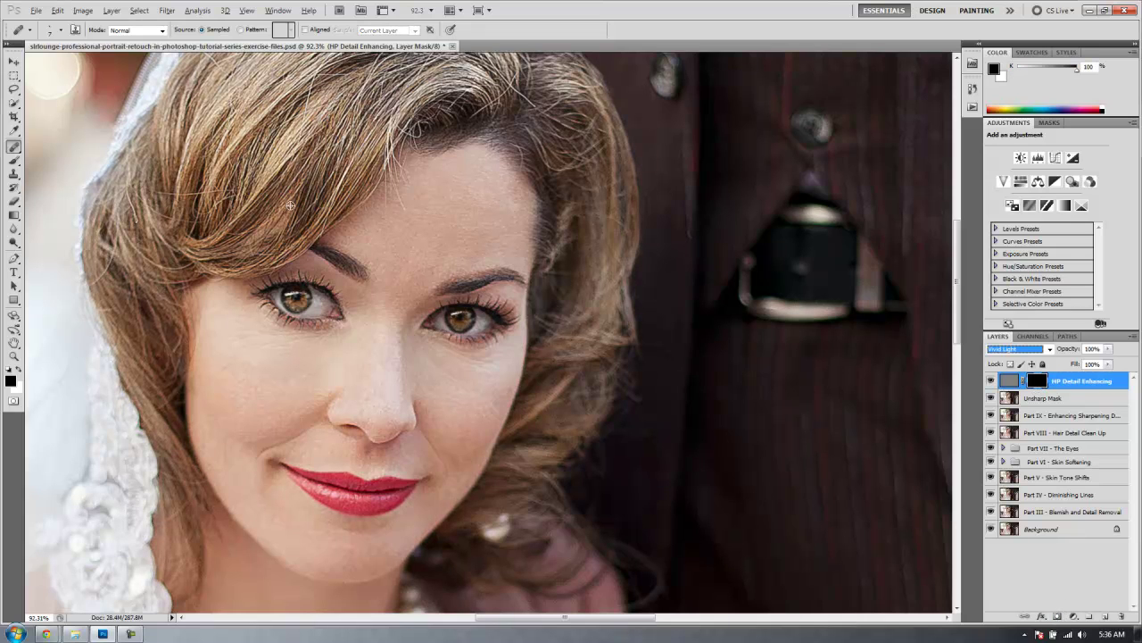
key("Down")
key("Down")
key("Down")
key("Down")
key("Down")
key("Down")
key("alt")
Step: Try painting white on the HP Detail Enhancing mask over the hair with the Brush tool, and undo the stroke
left_click(14, 161)
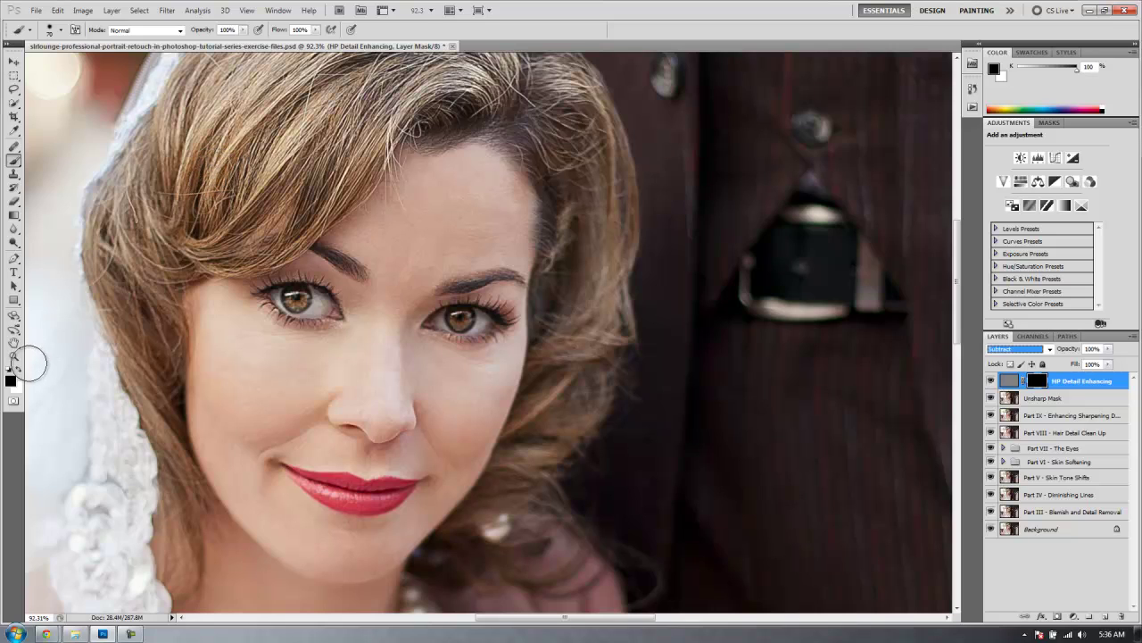
left_click(19, 368)
left_click_drag(268, 125, 264, 166)
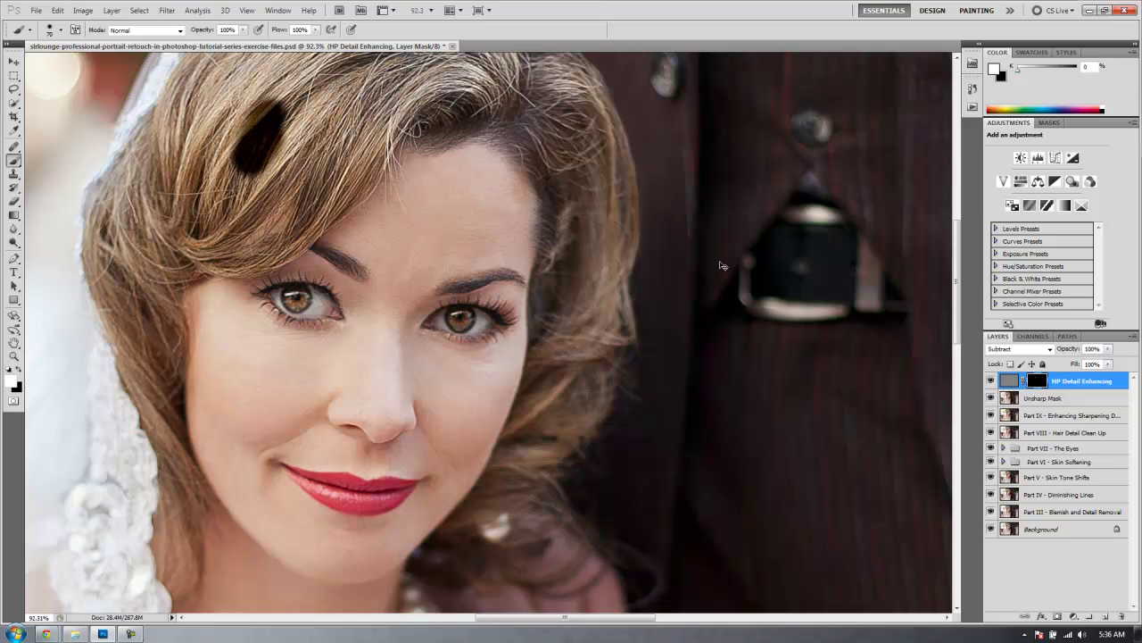
key("ctrl+z")
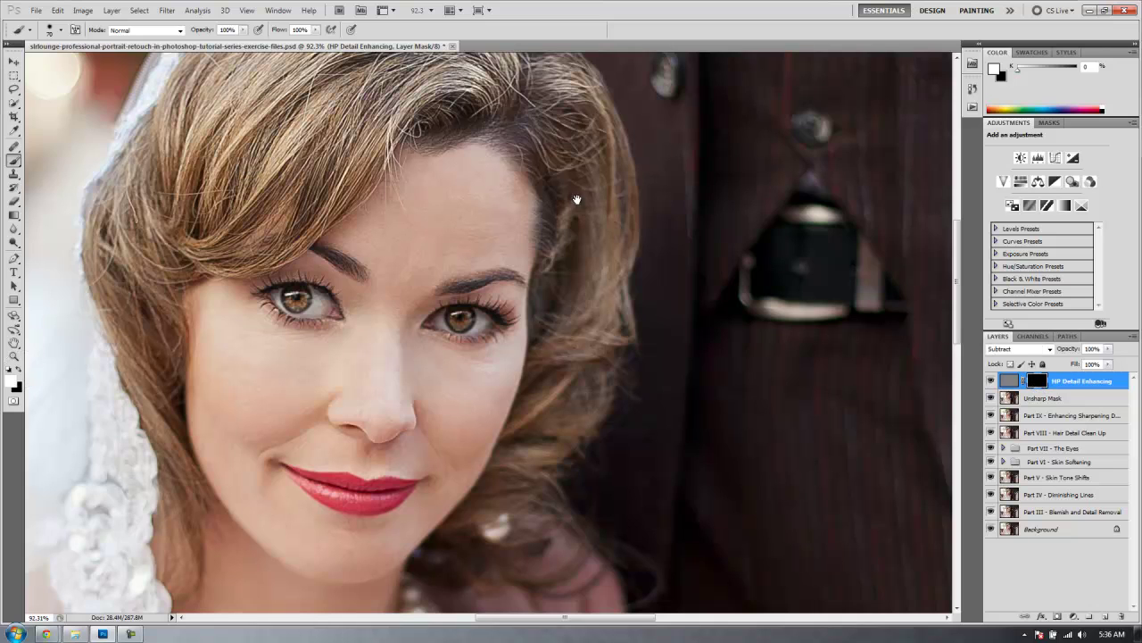
Step: Switch the HP Detail Enhancing layer's blend mode back to Vivid Light
left_click_drag(578, 200, 580, 304)
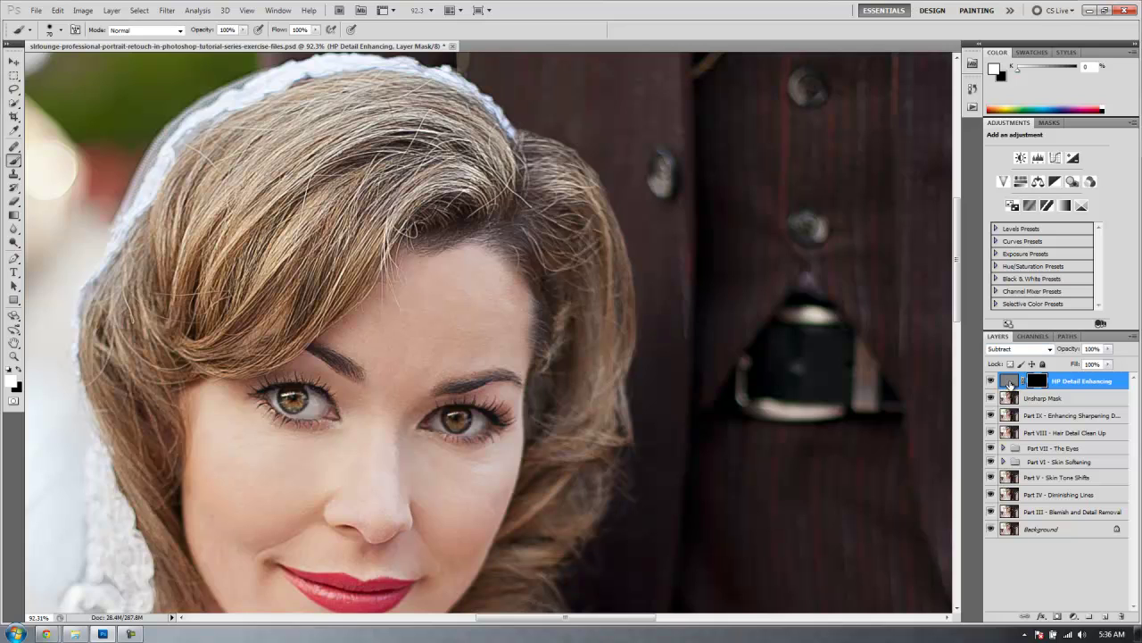
left_click(1009, 382)
left_click(1023, 349)
left_click(1023, 218)
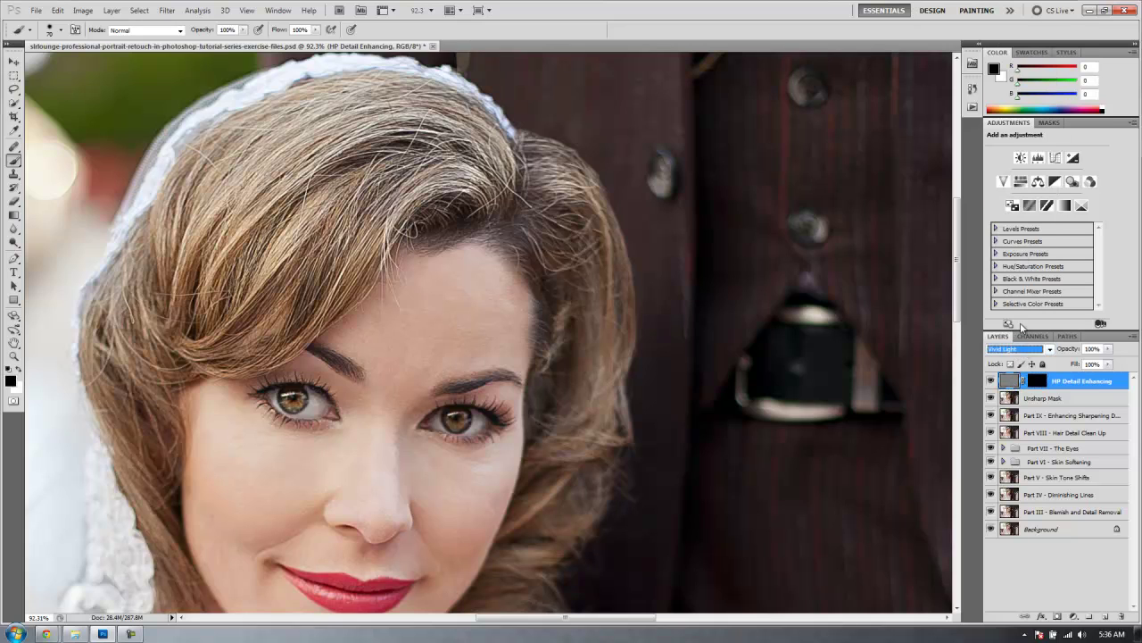
Step: Paint white on the HP Detail Enhancing mask over the crown and image-left waves of the hair, enlarging the brush to 125 px
left_click(1037, 381)
key("x")
left_click_drag(375, 183, 281, 189)
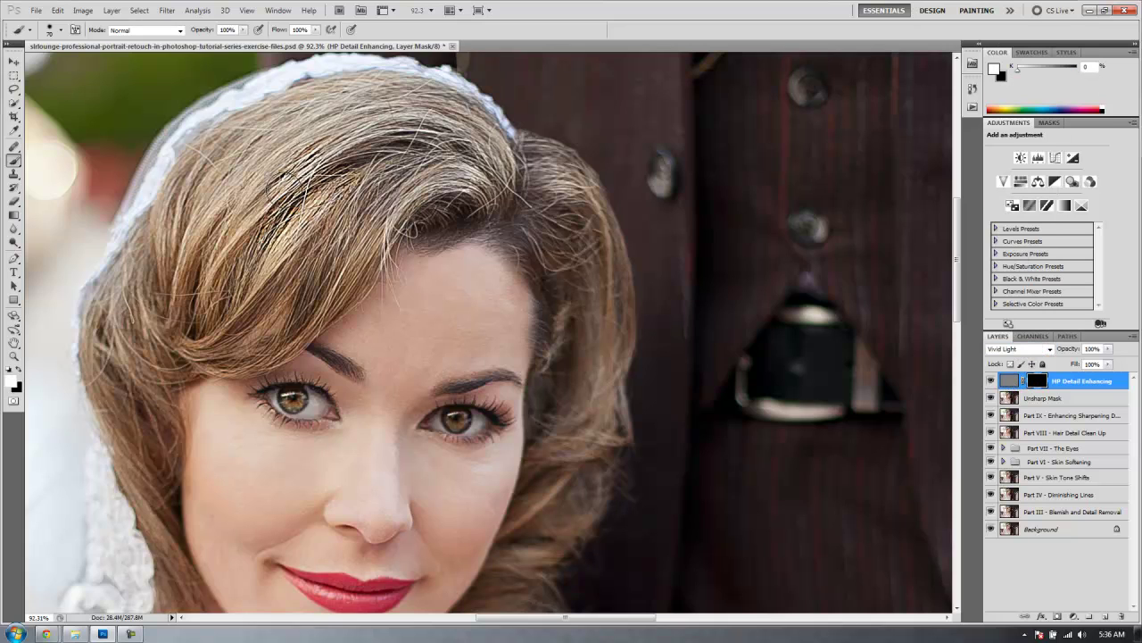
key("bracketright")
key("bracketright")
key("bracketright")
key("bracketright")
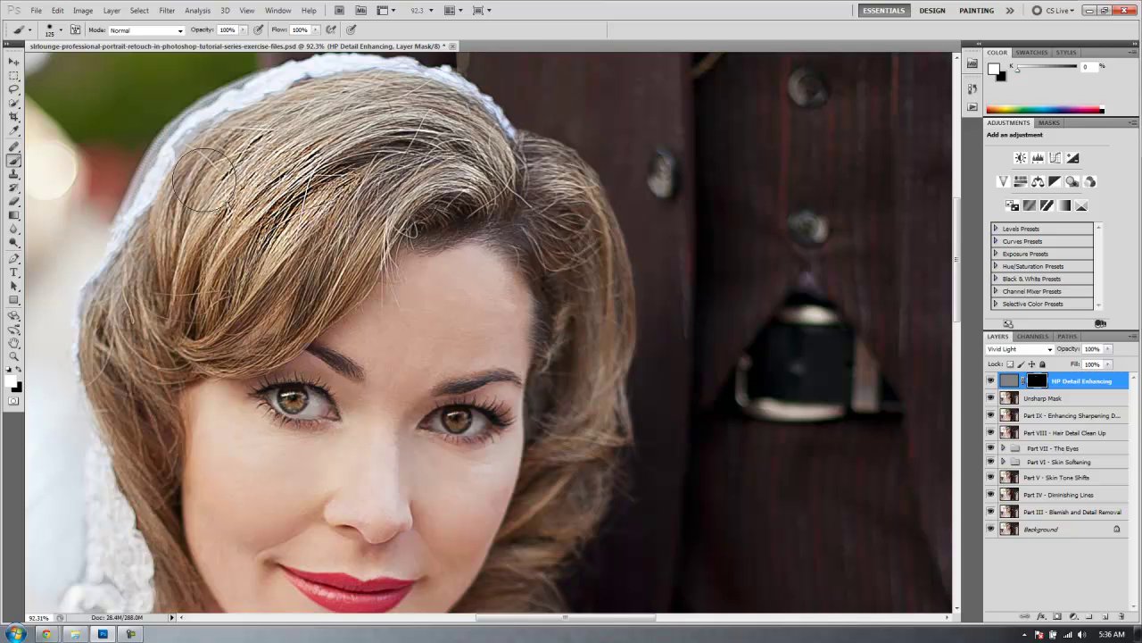
left_click(60, 29)
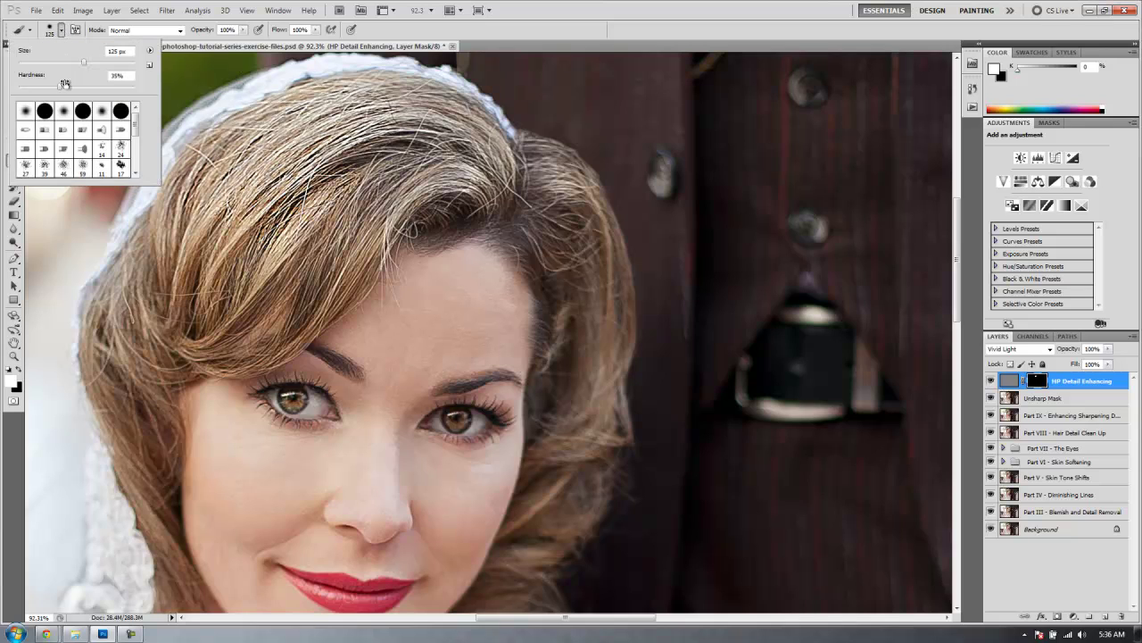
key("Return")
mouse_move(303, 157)
left_mouse_down()
mouse_move(375, 98)
mouse_move(313, 107)
mouse_move(447, 125)
mouse_move(493, 149)
mouse_move(353, 205)
mouse_move(348, 267)
mouse_move(286, 250)
mouse_move(166, 245)
mouse_move(114, 329)
left_mouse_up()
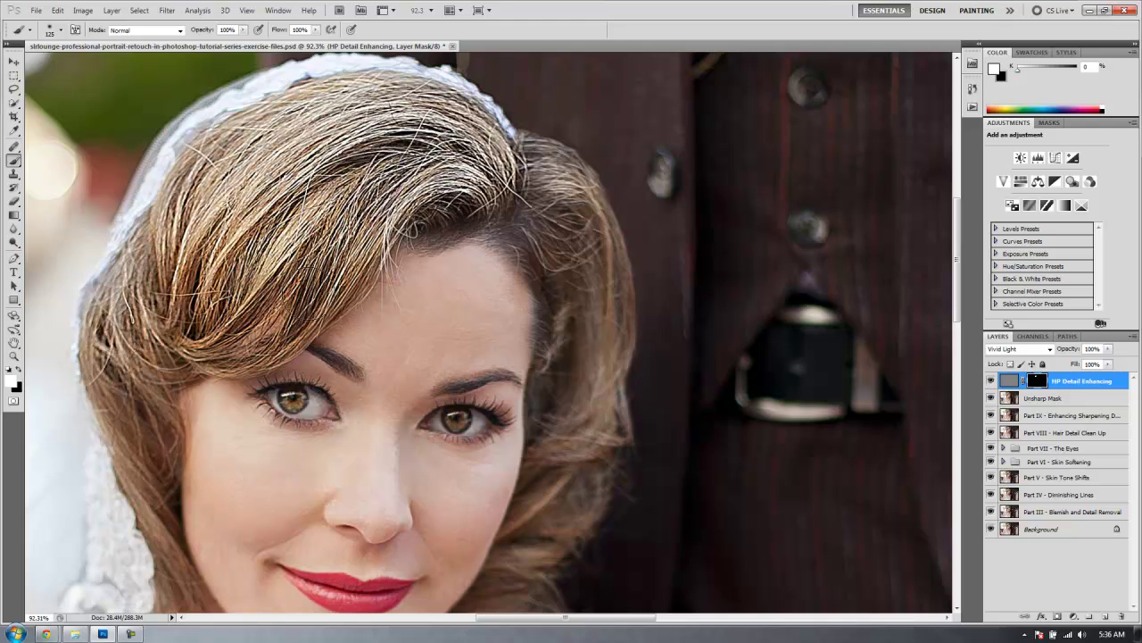
Step: Reveal the detail in the image-right curls and the lower hair strands on both sides by painting white, with a brush up to 200 px
mouse_move(421, 207)
left_mouse_down()
mouse_move(535, 176)
mouse_move(571, 201)
mouse_move(564, 182)
left_mouse_up()
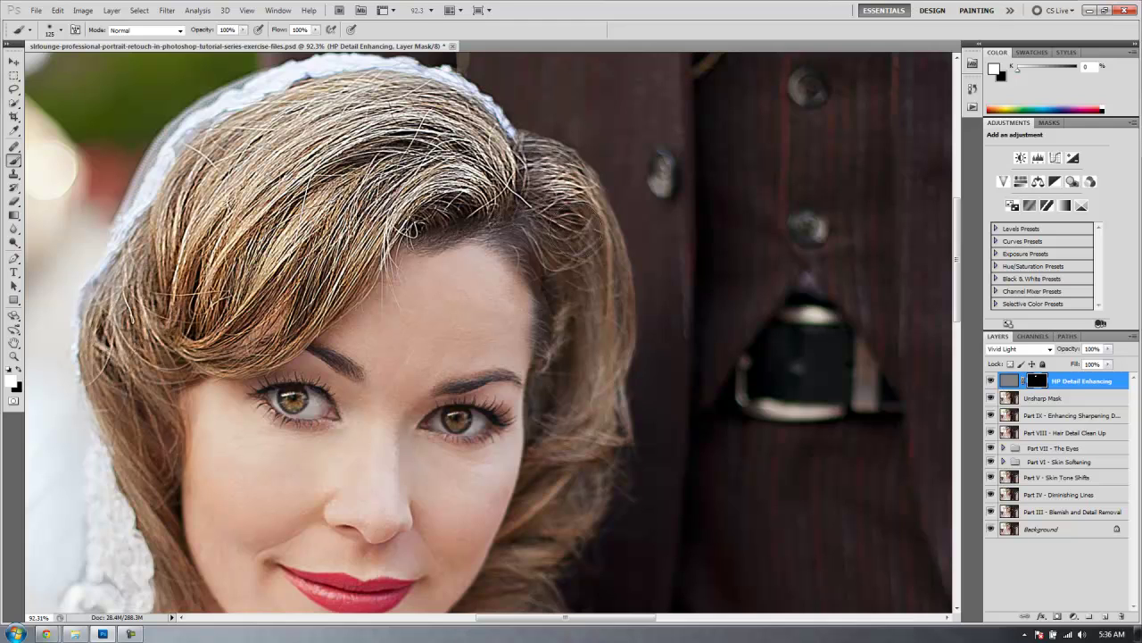
mouse_move(601, 378)
left_mouse_down()
mouse_move(584, 332)
mouse_move(576, 494)
mouse_move(581, 292)
mouse_move(535, 218)
left_mouse_up()
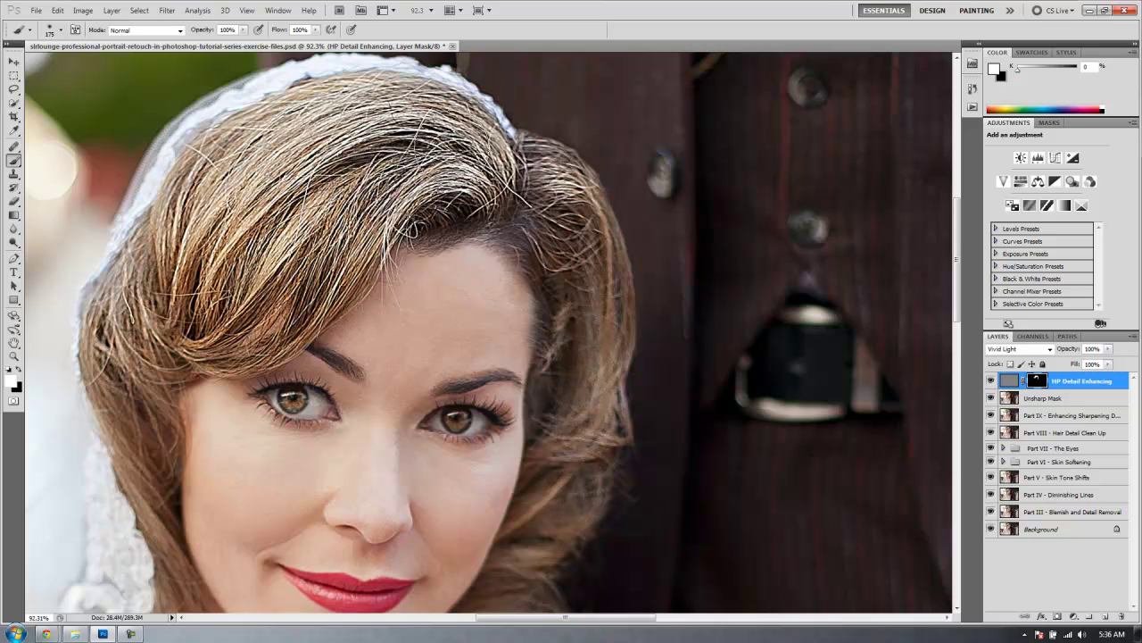
mouse_move(146, 407)
left_mouse_down()
mouse_move(152, 252)
mouse_move(181, 447)
left_mouse_up()
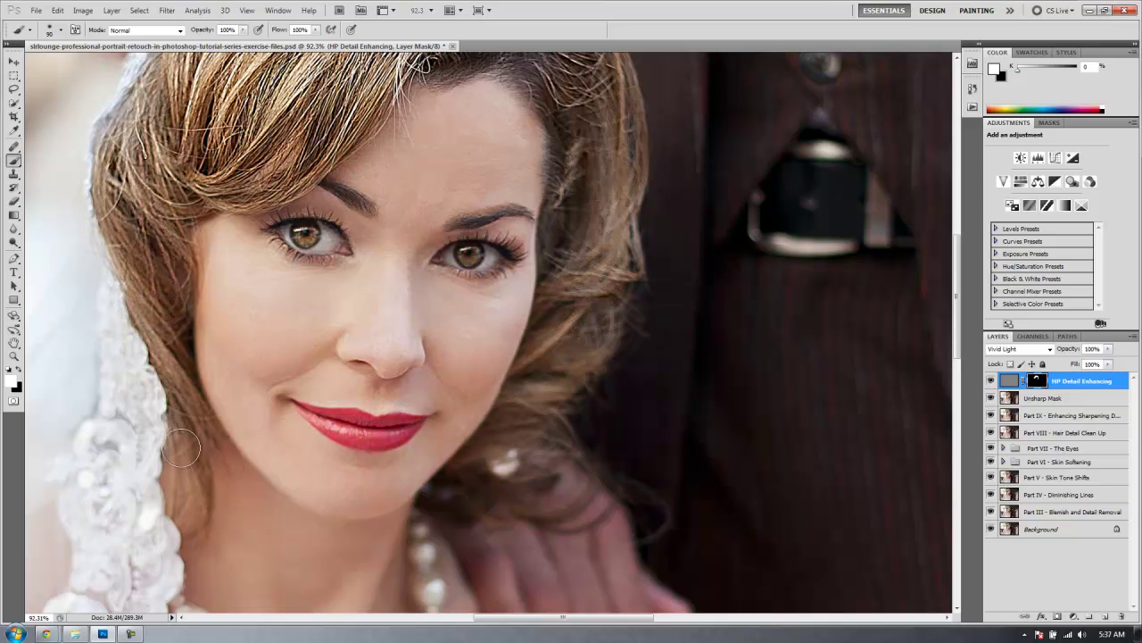
key("bracketright")
key("bracketright")
key("bracketright")
key("bracketright")
key("bracketright")
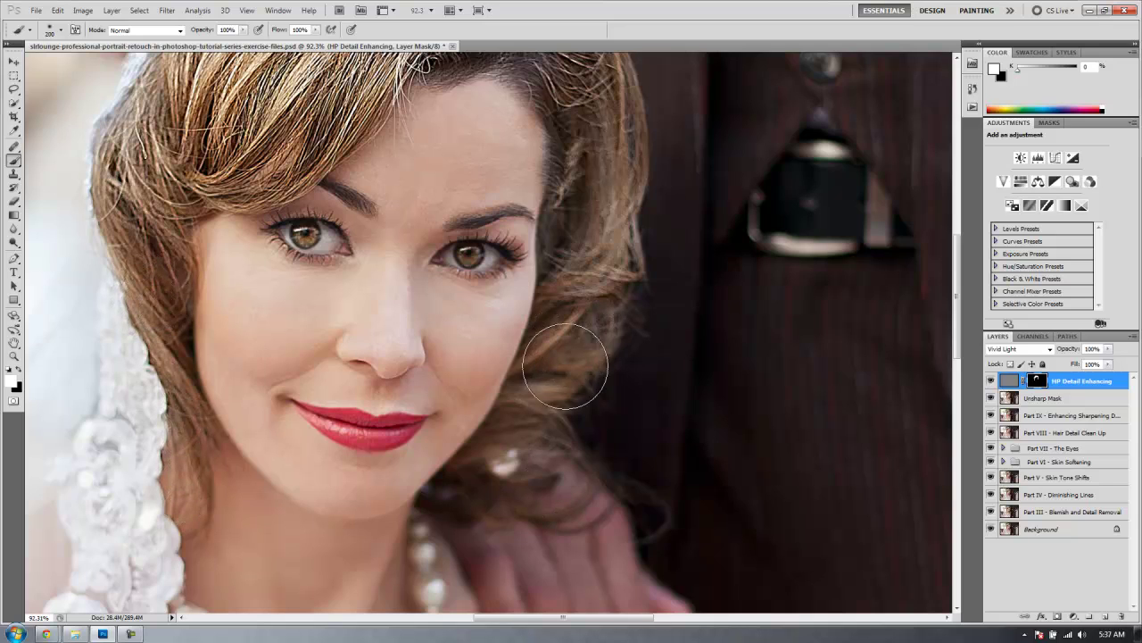
Step: Paint white on the mask over the image-right eye and eyebrow with a much smaller brush
key("bracketleft")
key("bracketleft")
key("bracketleft")
key("bracketleft")
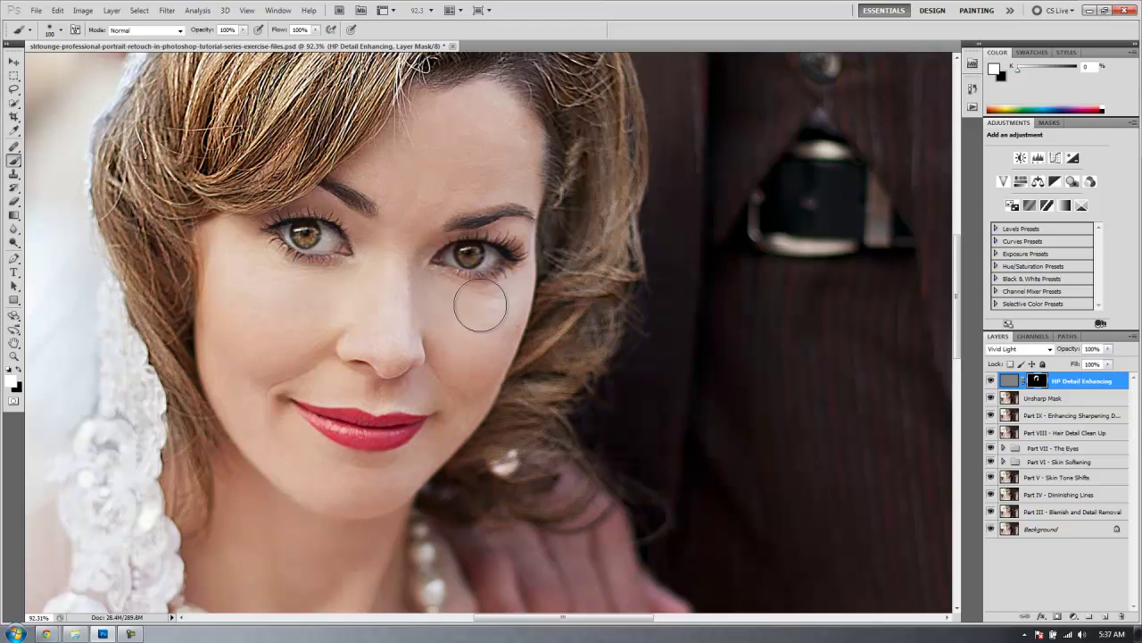
key("bracketleft")
key("bracketleft")
mouse_move(468, 253)
left_mouse_down()
mouse_move(509, 260)
mouse_move(437, 260)
mouse_move(458, 226)
mouse_move(523, 215)
left_mouse_up()
Step: Paint white on the mask over the image-left eye with a brush of about 45 px
key("bracketleft")
key("bracketleft")
key("bracketleft")
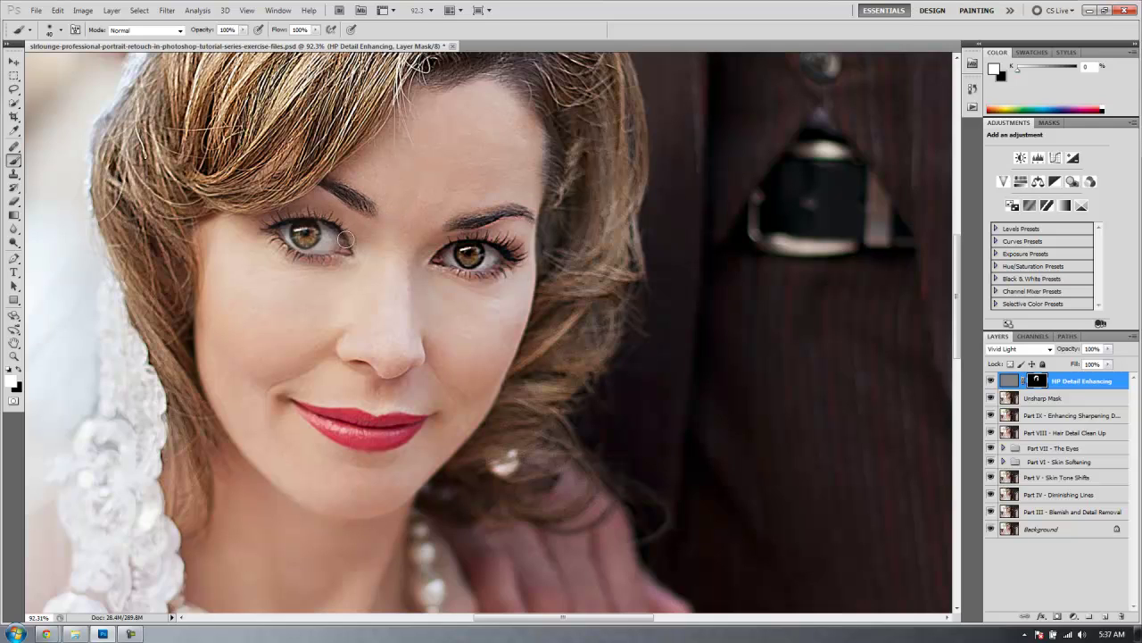
mouse_move(334, 238)
left_mouse_down()
mouse_move(295, 230)
mouse_move(344, 246)
left_mouse_up()
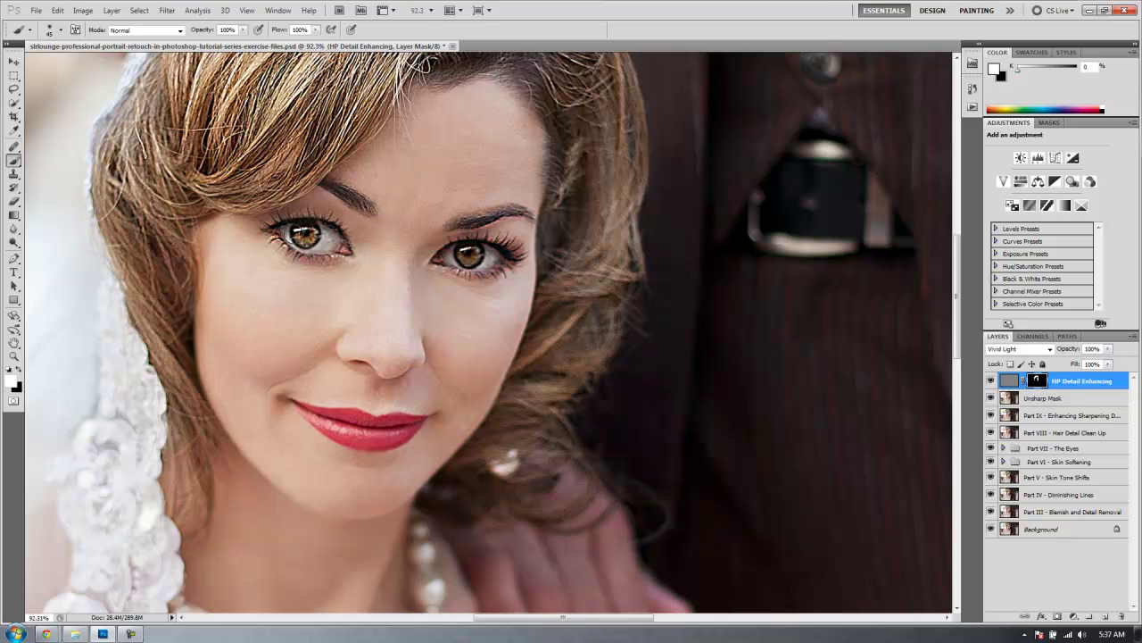
Step: Paint white on the mask over the lips and refine their edges in black with the red mask overlay displayed
mouse_move(343, 419)
left_mouse_down()
mouse_move(417, 424)
mouse_move(374, 439)
mouse_move(322, 419)
left_mouse_up()
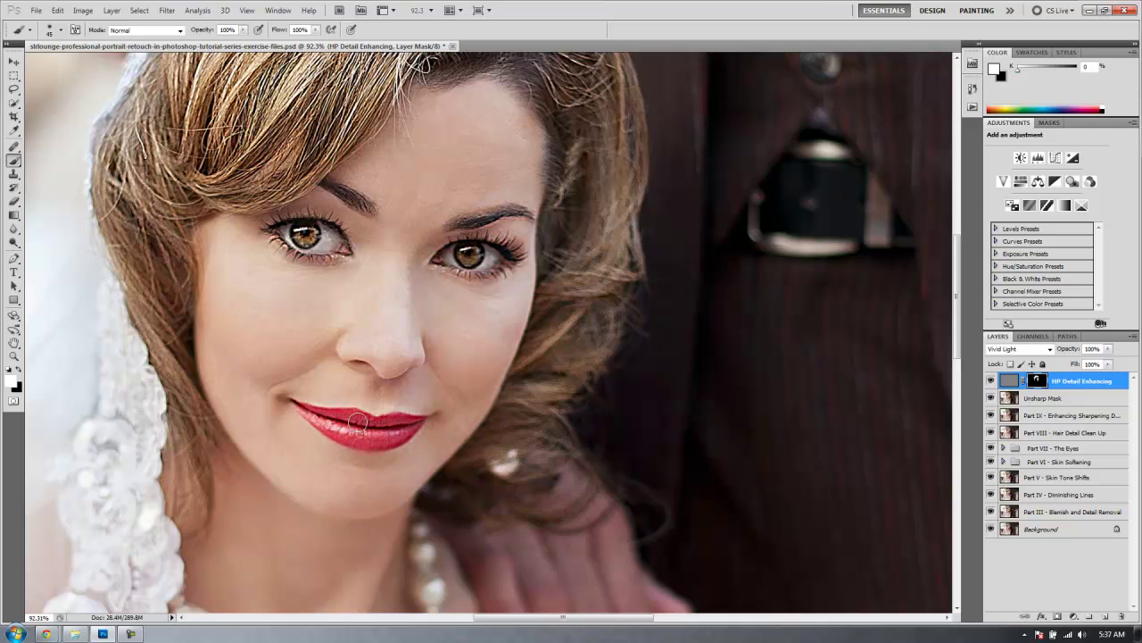
key("x")
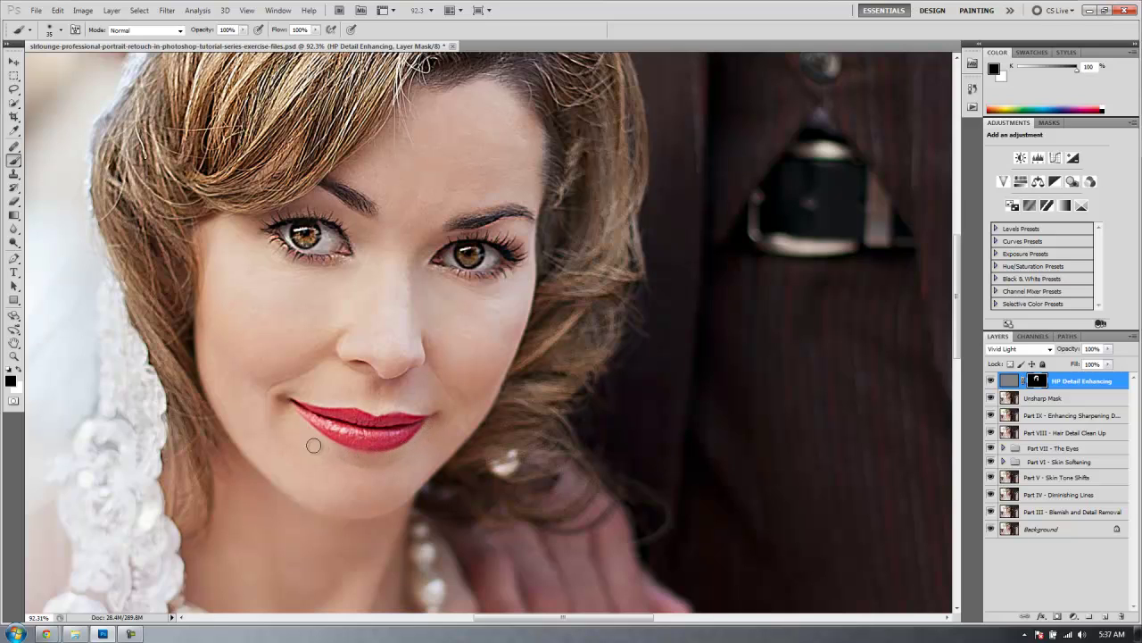
key("x")
key("backslash")
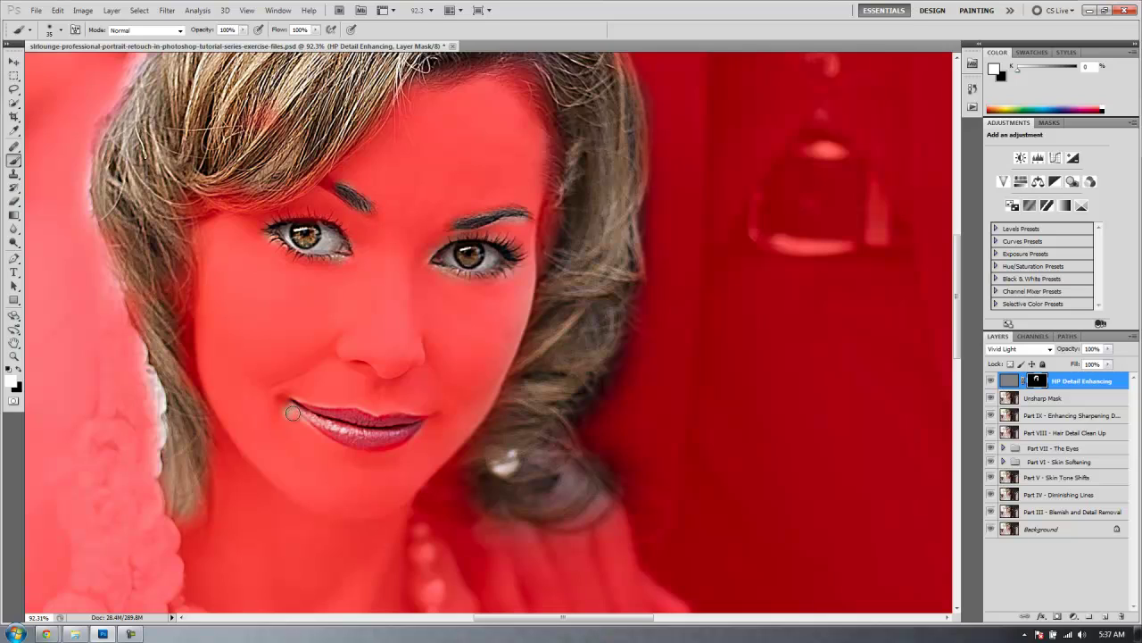
key("x")
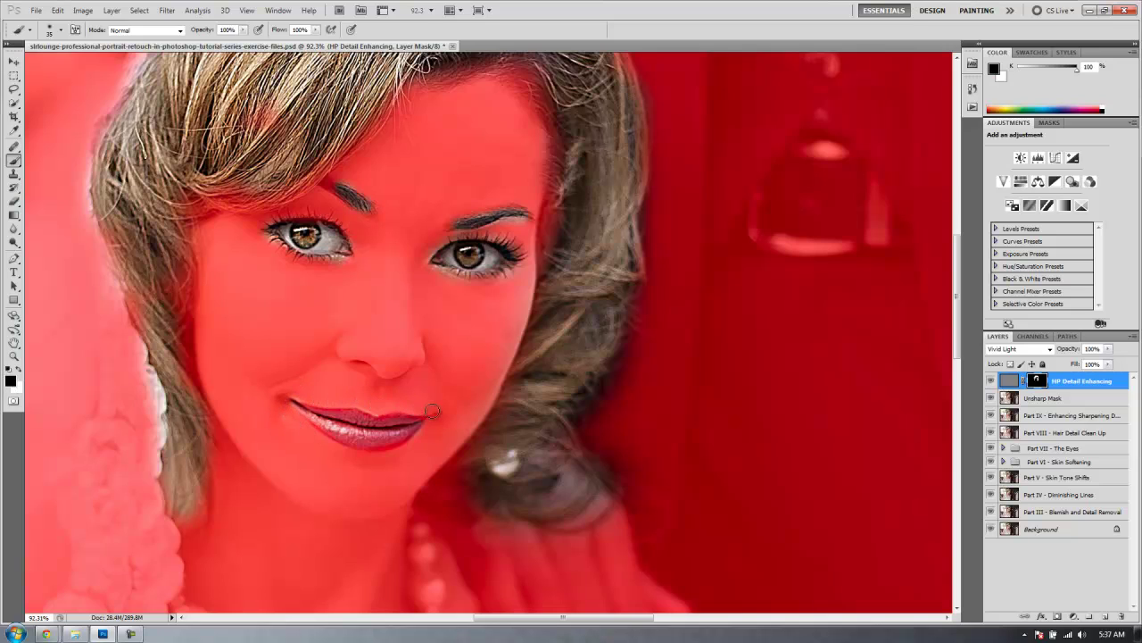
Step: Refine the mask around the eyes and the image-right eyebrow, alternating between black and white with a 35 px brush
right_click(476, 253)
key("Return")
mouse_move(485, 221)
left_mouse_down()
mouse_move(522, 215)
mouse_move(460, 220)
left_mouse_up()
key("x")
key("x")
key("x")
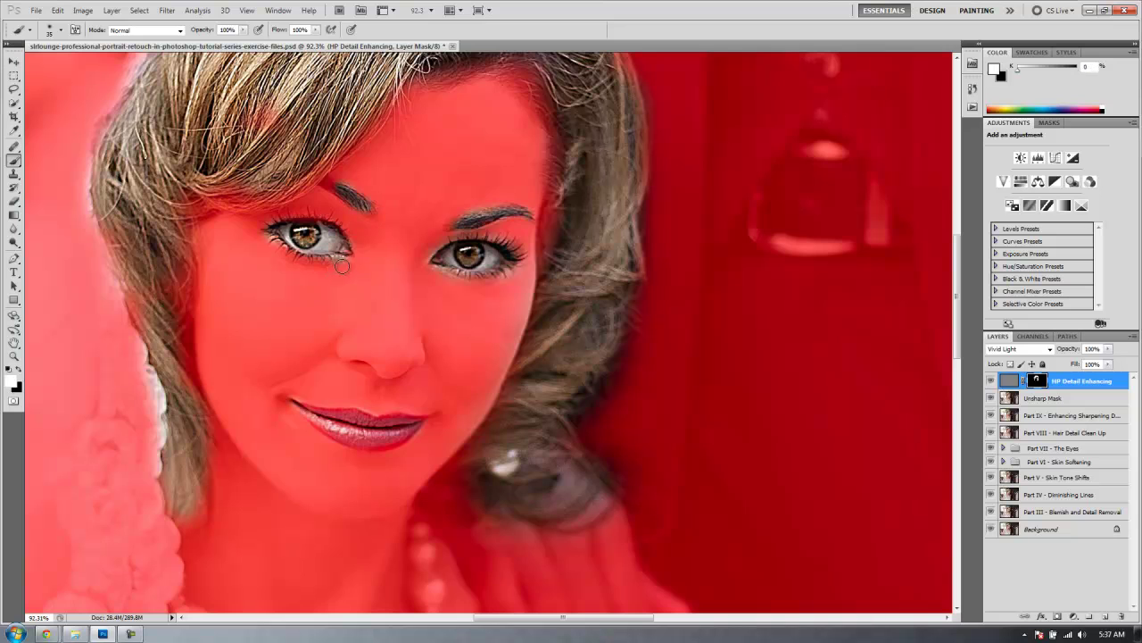
key("x")
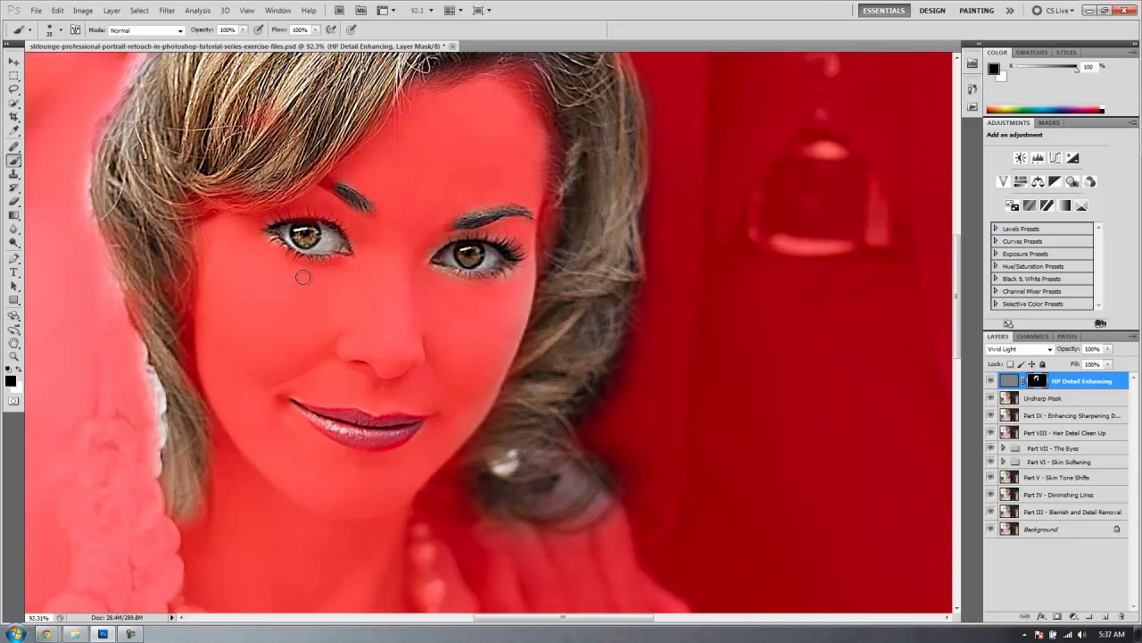
Step: Hide the mask overlay and examine the sharpened hair, eyes and lips across the wider portrait
scroll(306, 332, "down", 5)
scroll(259, 365, "up", 3)
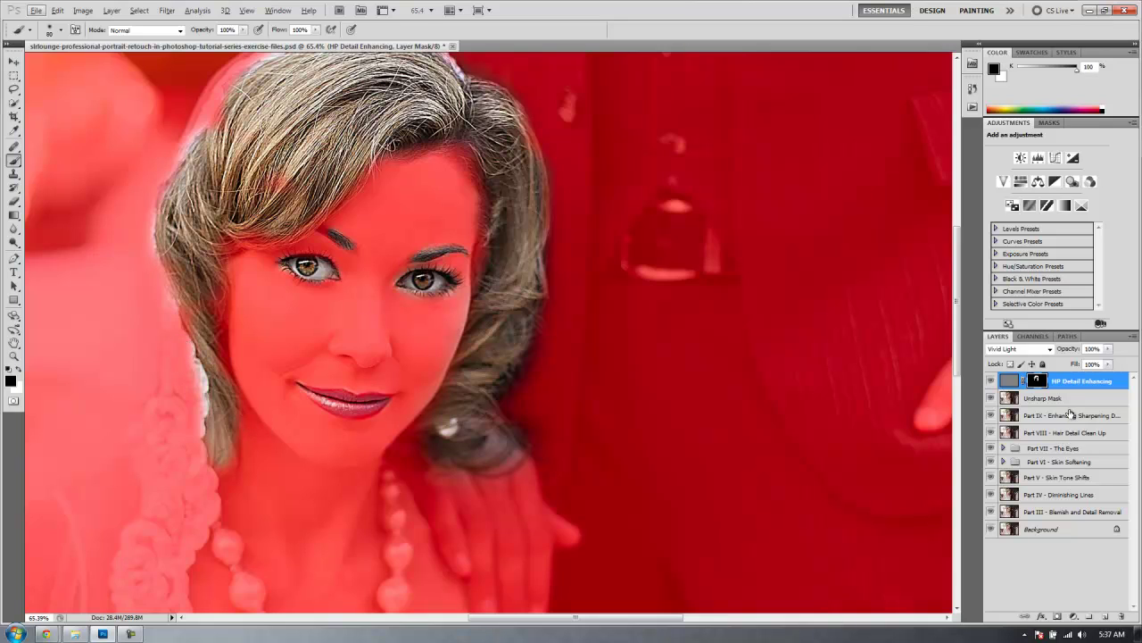
key("backslash")
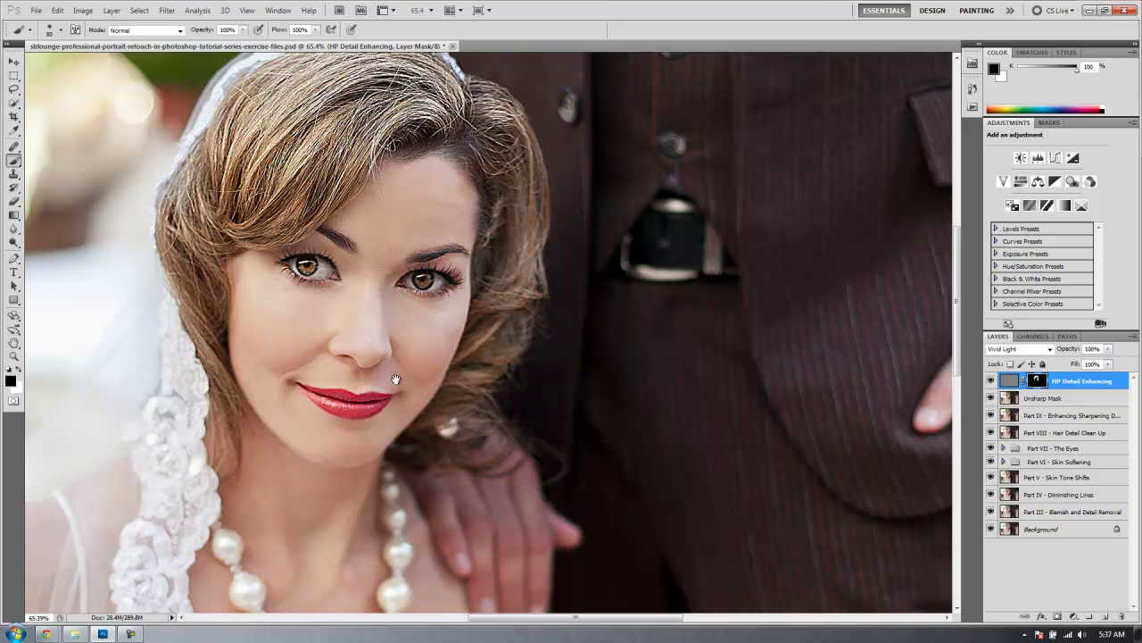
scroll(396, 382, "down", 2)
scroll(334, 368, "down", 3)
scroll(332, 366, "down", 1)
scroll(392, 387, "up", 3)
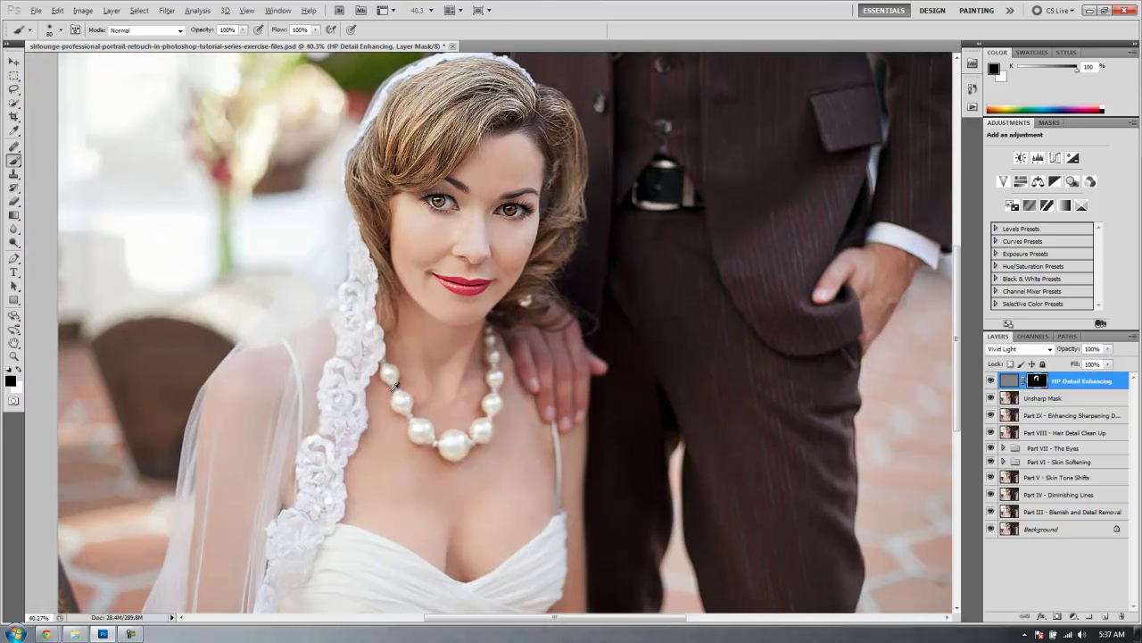
scroll(357, 371, "up", 1)
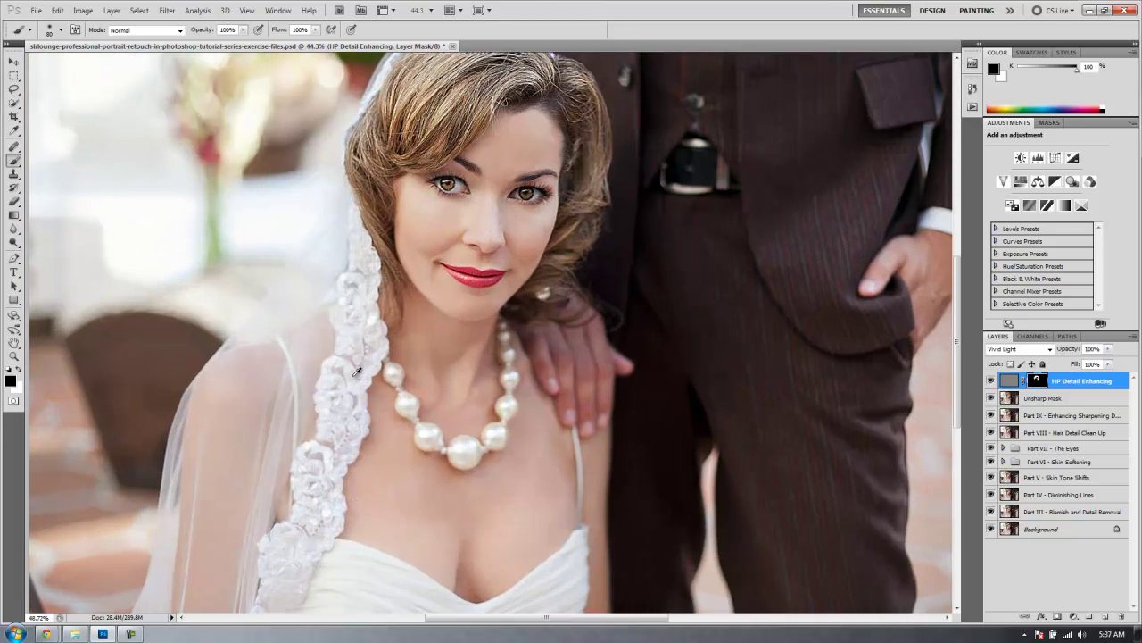
Step: Paint white on the mask along the veil's lace trim with a brush of about 250 px
key("bracketright")
key("bracketright")
key("bracketright")
key("bracketright")
key("bracketright")
key("bracketright")
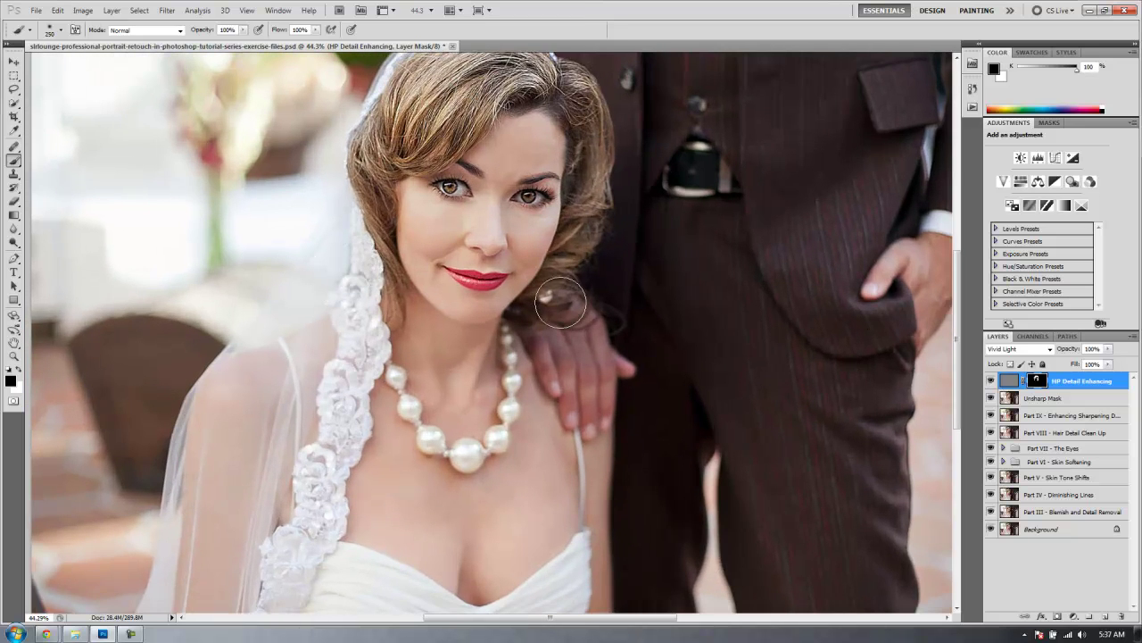
key("x")
key("bracketright")
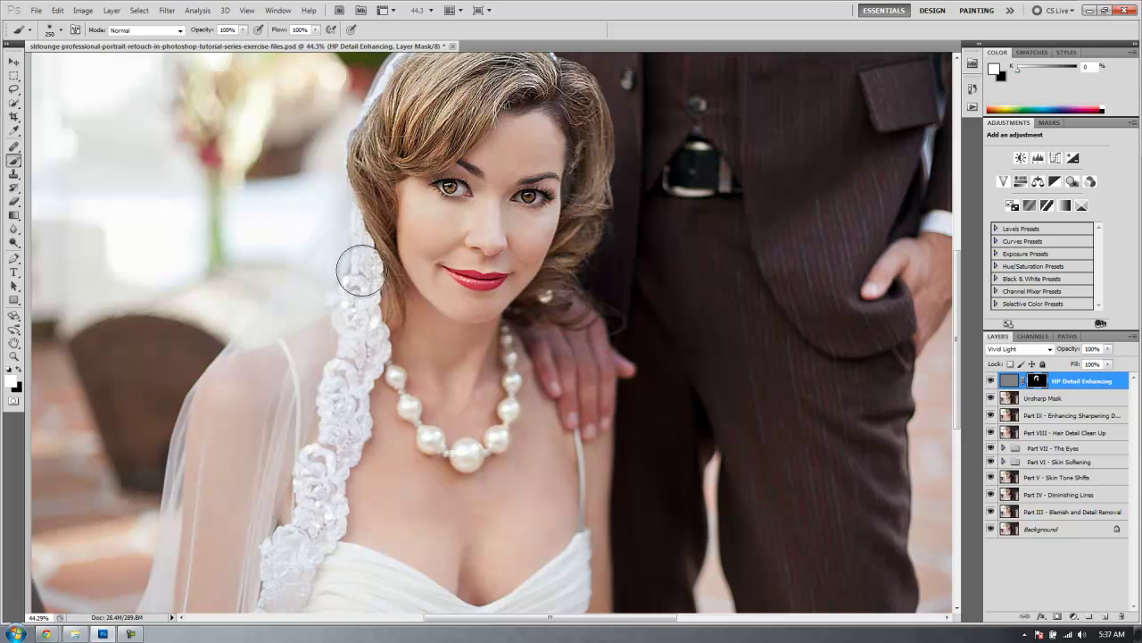
mouse_move(355, 248)
left_mouse_down()
mouse_move(275, 376)
mouse_move(292, 353)
mouse_move(324, 349)
left_mouse_up()
Step: Extend the white mask area over the lower lace and the sheer veil with a 500 px brush
key("bracketright")
key("bracketright")
key("bracketright")
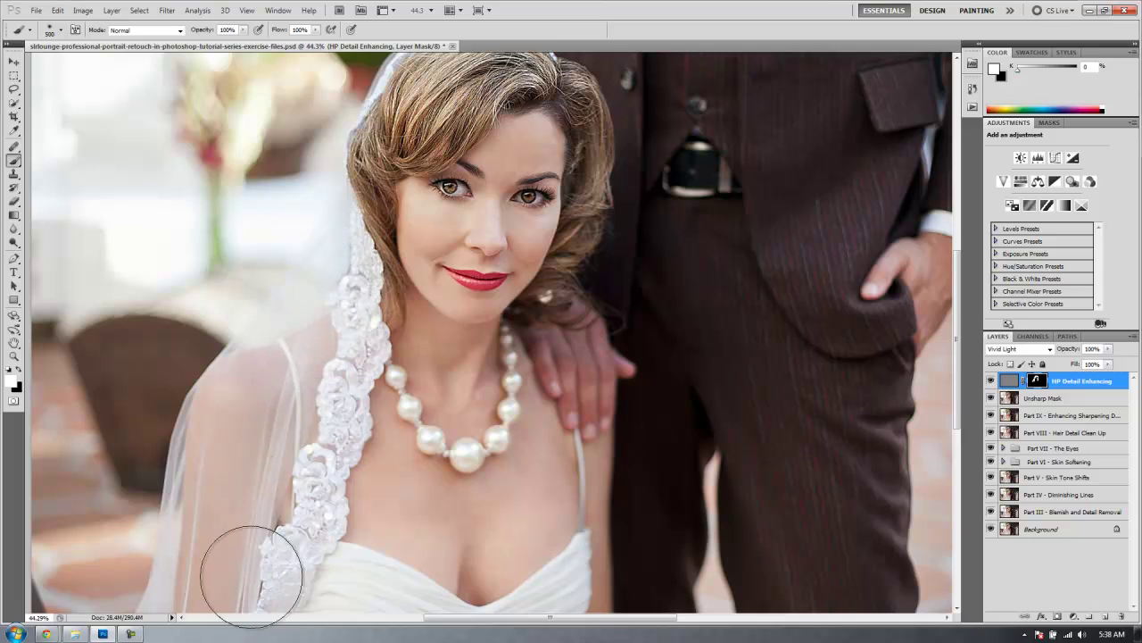
left_click_drag(211, 530, 242, 377)
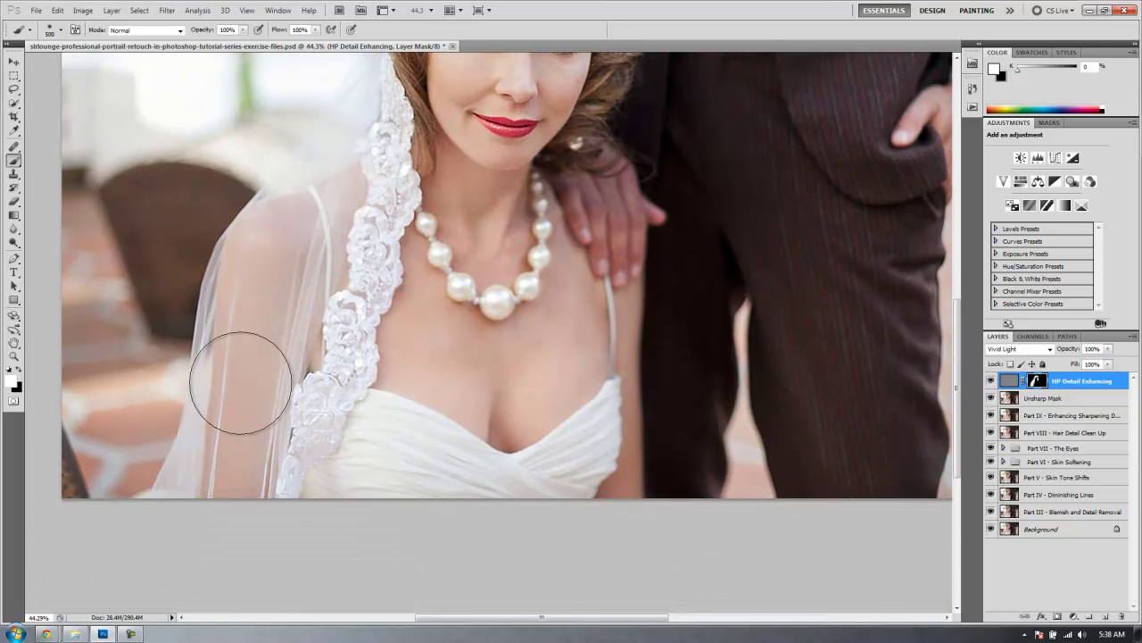
Step: Paint white on the mask over the pleated dress bodice, using smaller brush sizes toward its image-right edge
mouse_move(379, 461)
left_mouse_down()
mouse_move(458, 481)
mouse_move(315, 473)
mouse_move(408, 502)
left_mouse_up()
key("bracketleft")
key("bracketleft")
key("bracketleft")
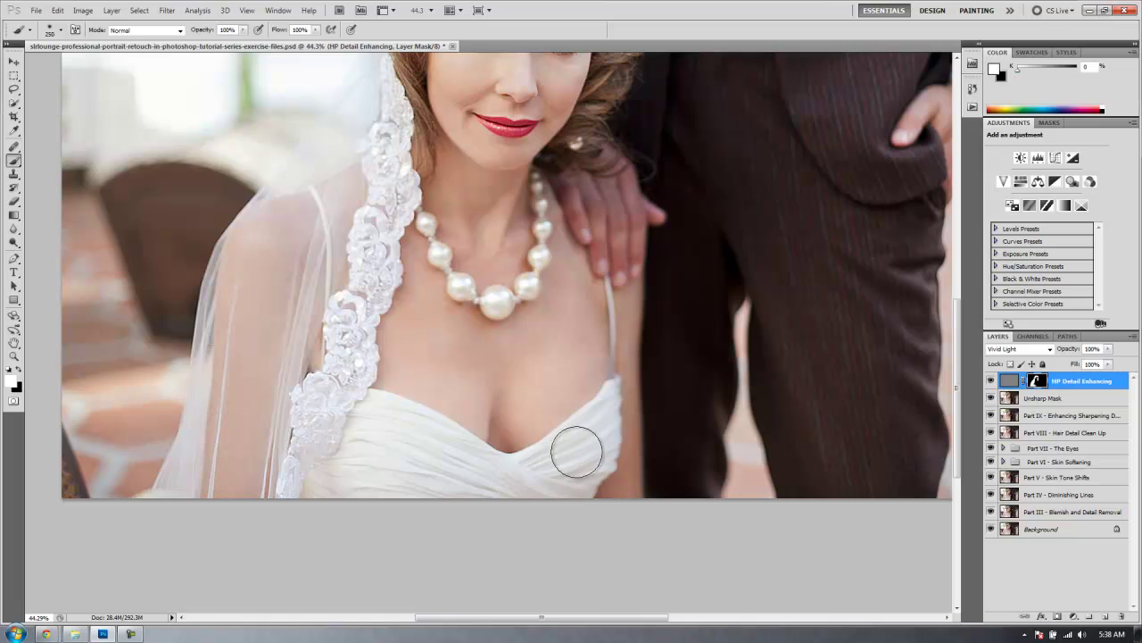
key("bracketleft")
key("bracketleft")
key("bracketleft")
key("bracketleft")
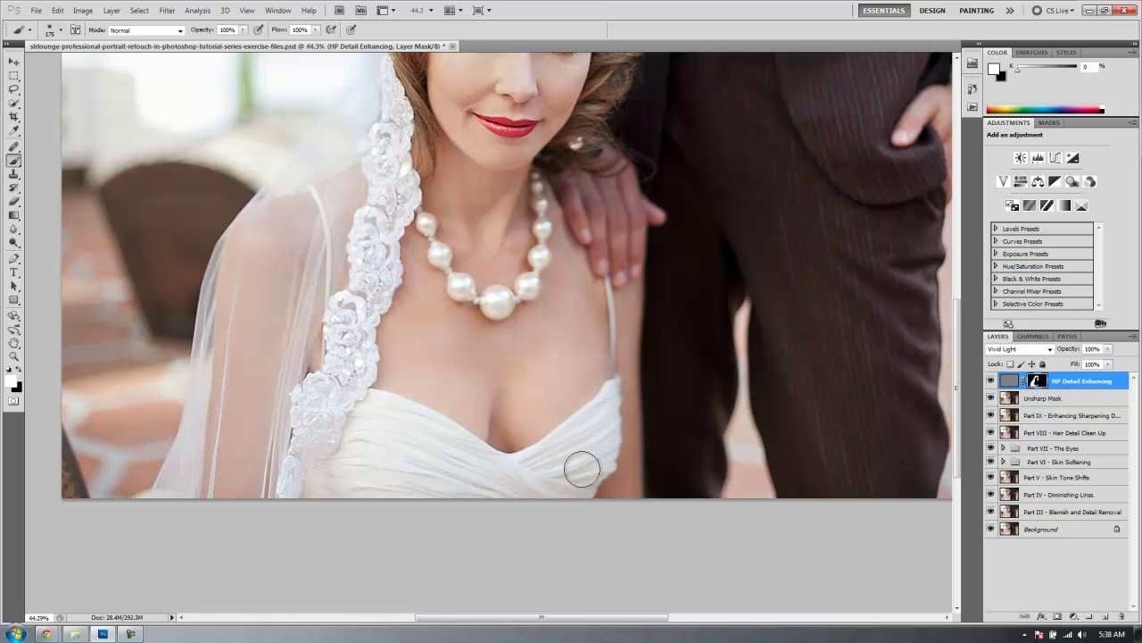
key("bracketright")
Step: Inspect the HP Detail Enhancing mask's coverage on its own and as a red overlay on the portrait
left_click(1036, 381, "alt")
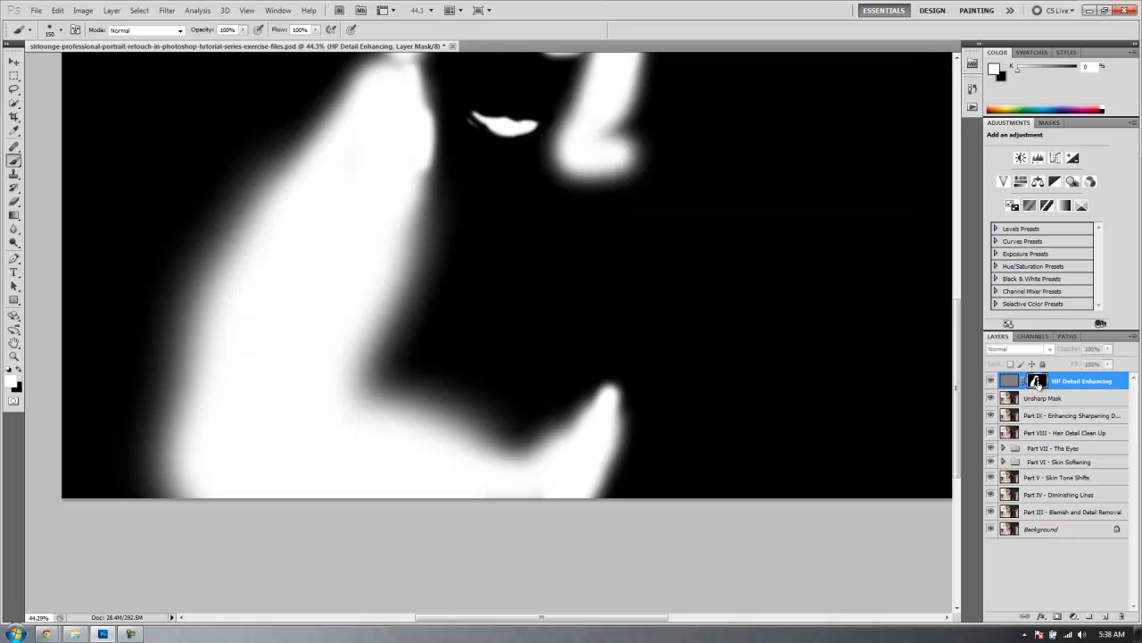
left_click(1035, 381, "alt")
key("x")
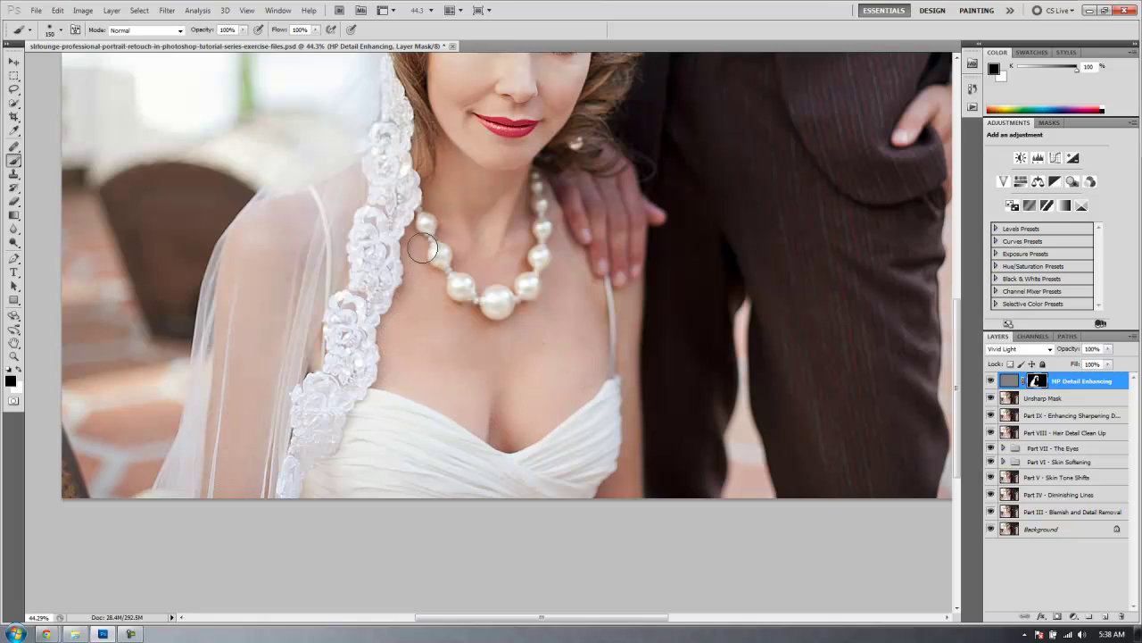
left_click_drag(459, 145, 437, 306)
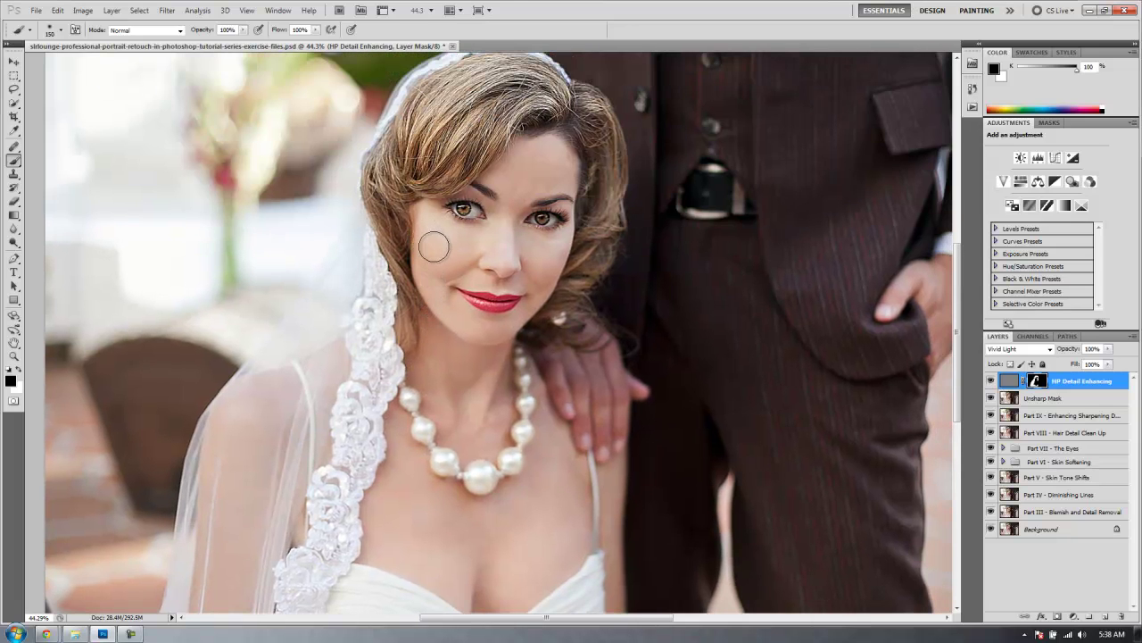
key("ctrl+2")
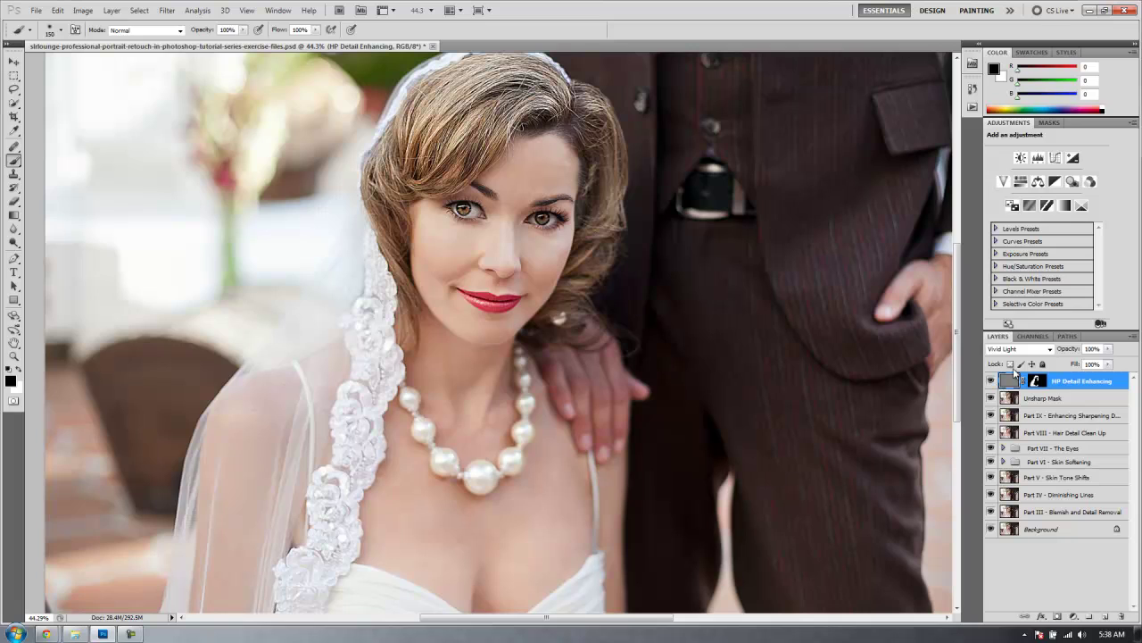
key("backslash")
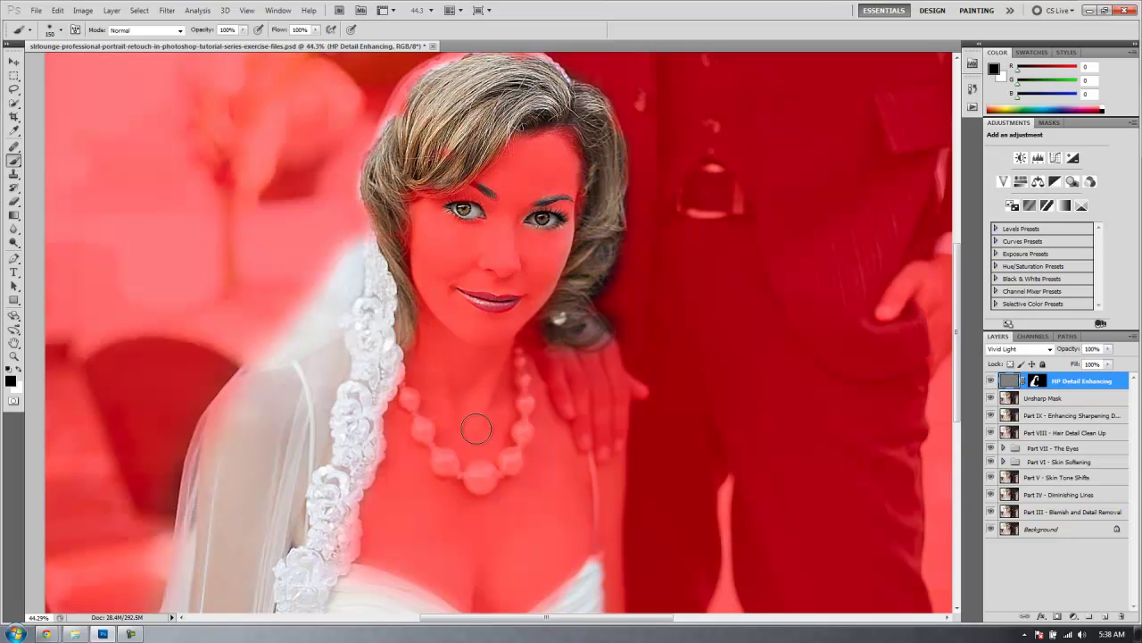
Step: Try painting white over the image-left hair beside the face with a smaller brush, and undo the stroke
key("x")
key("bracketleft")
key("bracketleft")
key("bracketleft")
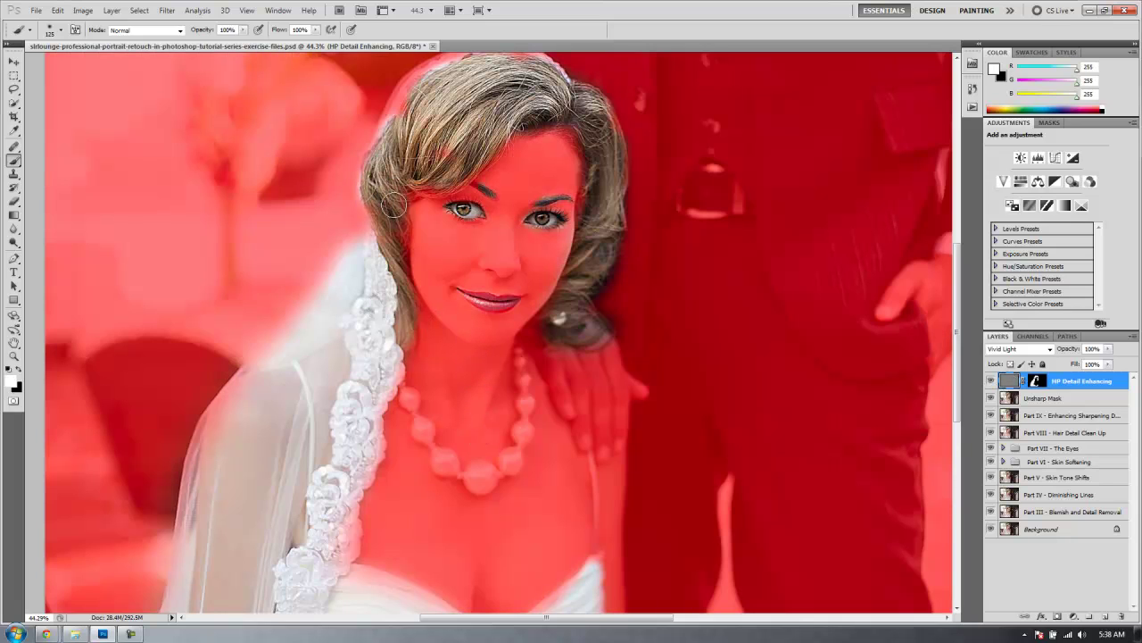
left_click_drag(393, 189, 396, 220)
key("ctrl+z")
Step: Target the HP Detail Enhancing mask and paint white over the veil's shoulder and outer edge with an enlarged brush
left_click(1035, 381)
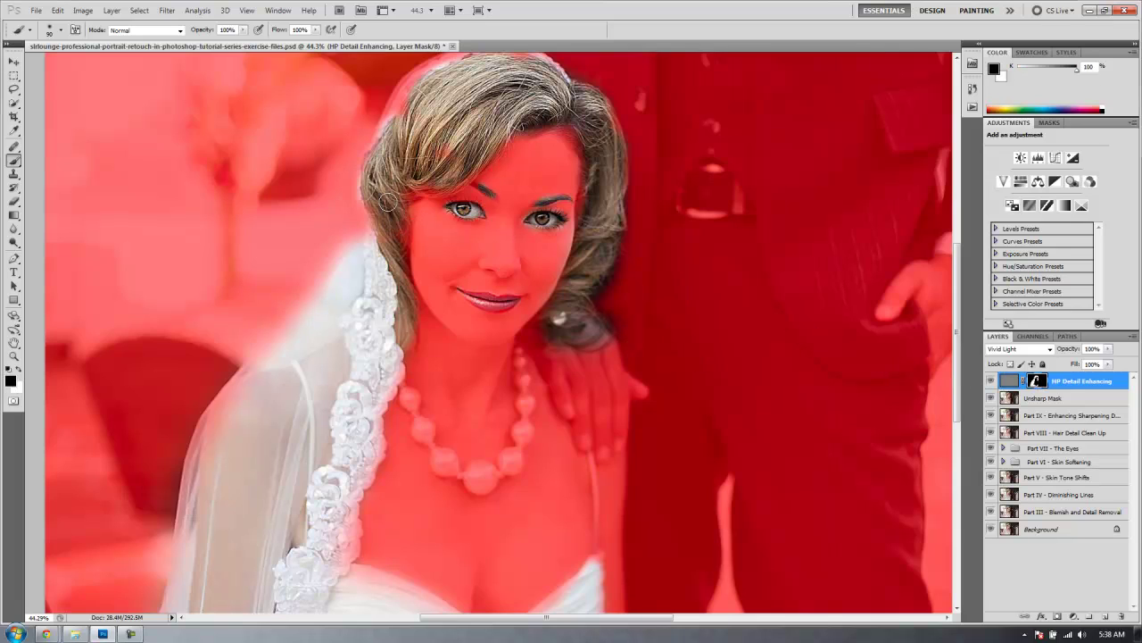
key("x")
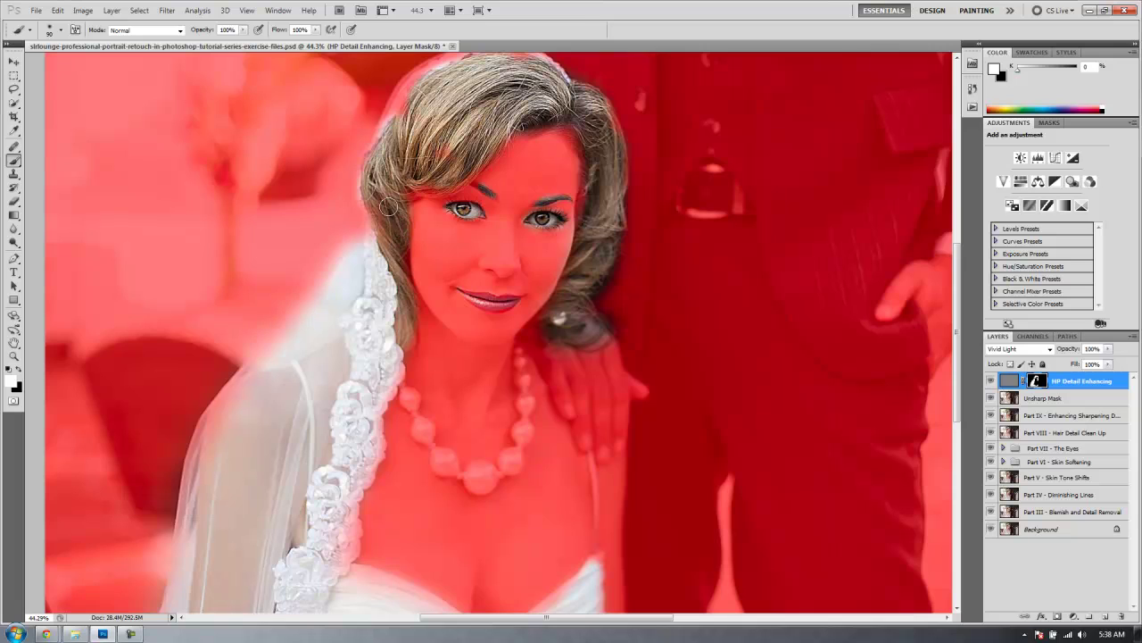
scroll(353, 432, "down", 3)
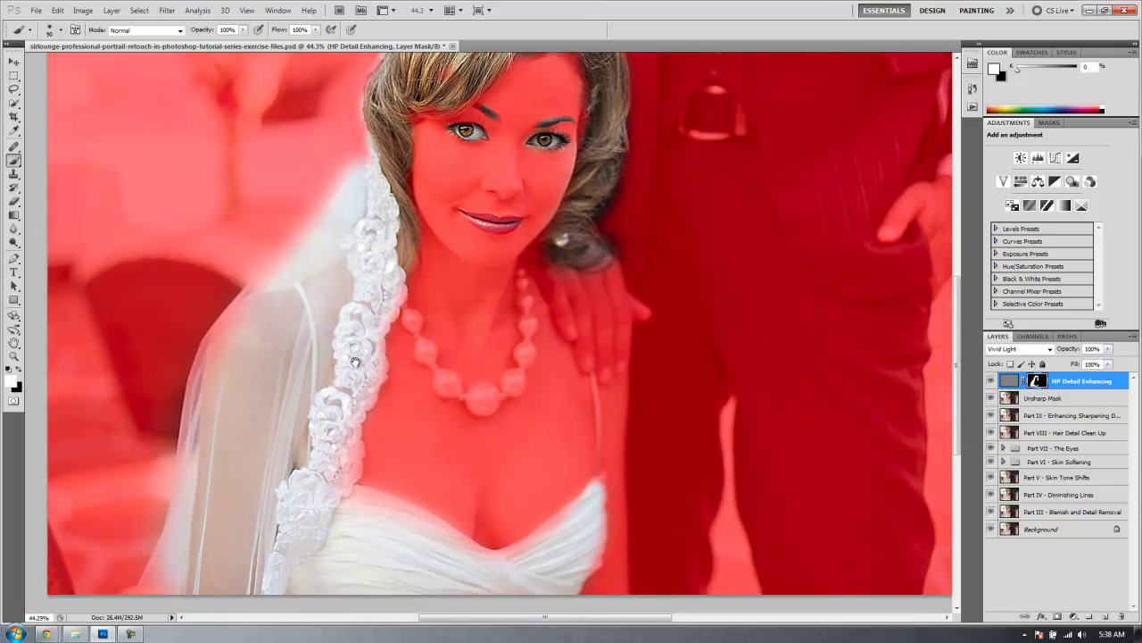
key("bracketright")
mouse_move(280, 294)
left_mouse_down()
mouse_move(239, 287)
mouse_move(226, 309)
mouse_move(269, 248)
mouse_move(244, 265)
mouse_move(224, 313)
left_mouse_up()
key("bracketright")
key("bracketright")
mouse_move(281, 213)
left_mouse_down()
mouse_move(238, 266)
mouse_move(214, 330)
mouse_move(205, 483)
mouse_move(175, 547)
mouse_move(179, 483)
mouse_move(153, 539)
left_mouse_up()
Step: Paint black on the mask over the background just outside the veil's shoulder with a 300 px brush
key("bracketright")
key("bracketright")
key("bracketright")
key("bracketright")
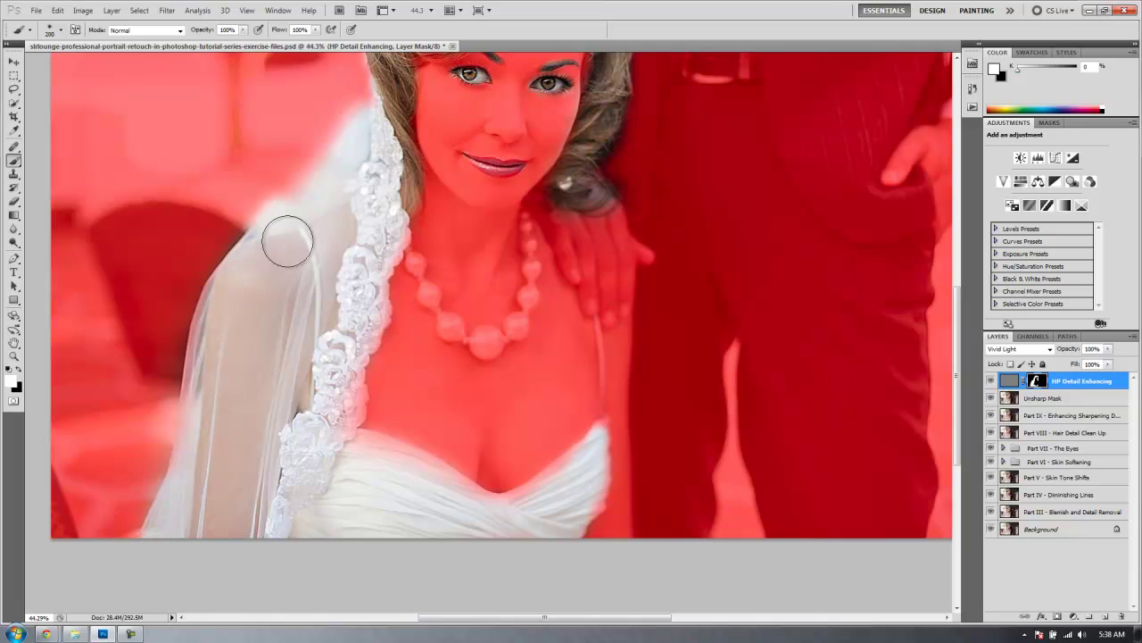
key("x")
mouse_move(231, 171)
left_mouse_down()
mouse_move(245, 173)
mouse_move(257, 218)
left_mouse_up()
Step: Hide the mask's red overlay and set the HP Detail Enhancing layer's opacity to 50%
scroll(265, 133, "down", 4)
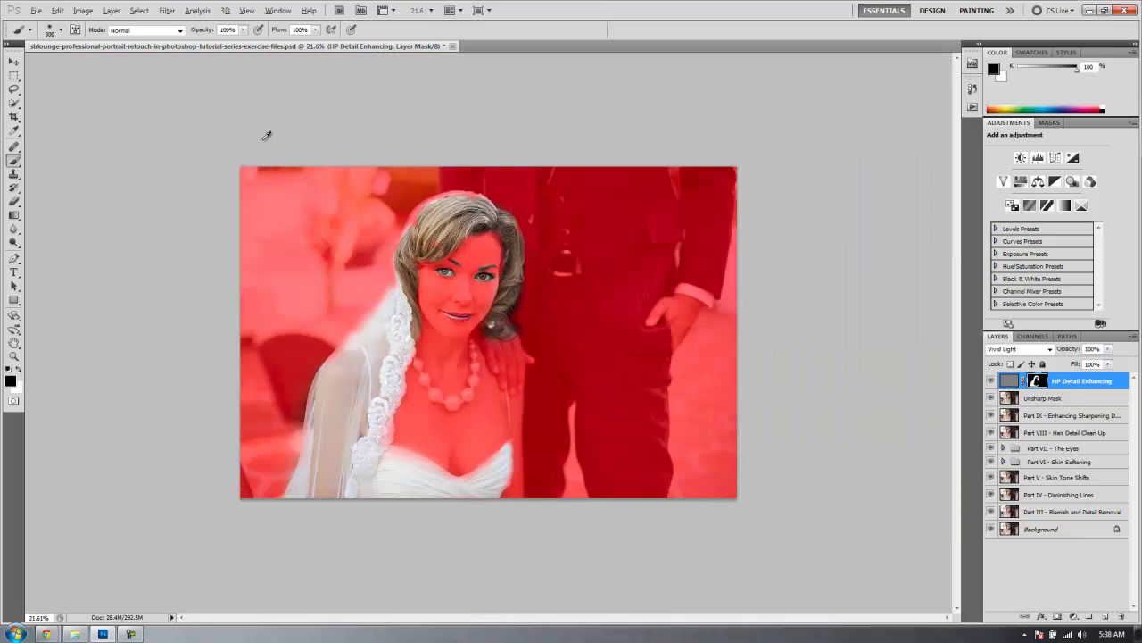
scroll(288, 164, "up", 1)
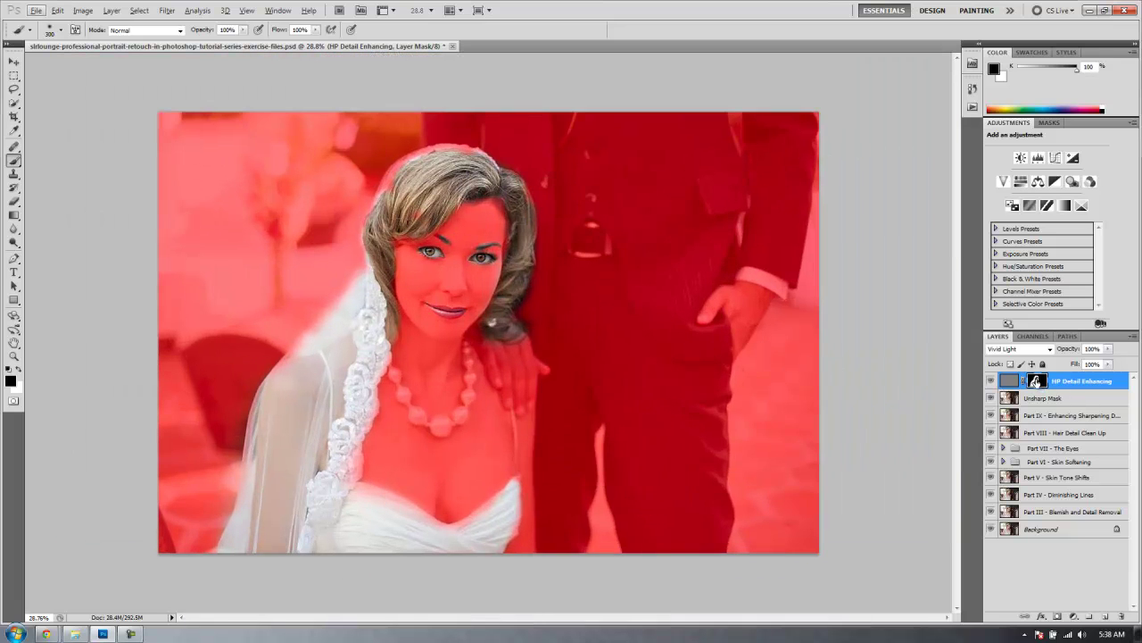
left_click(1033, 381, "alt+shift")
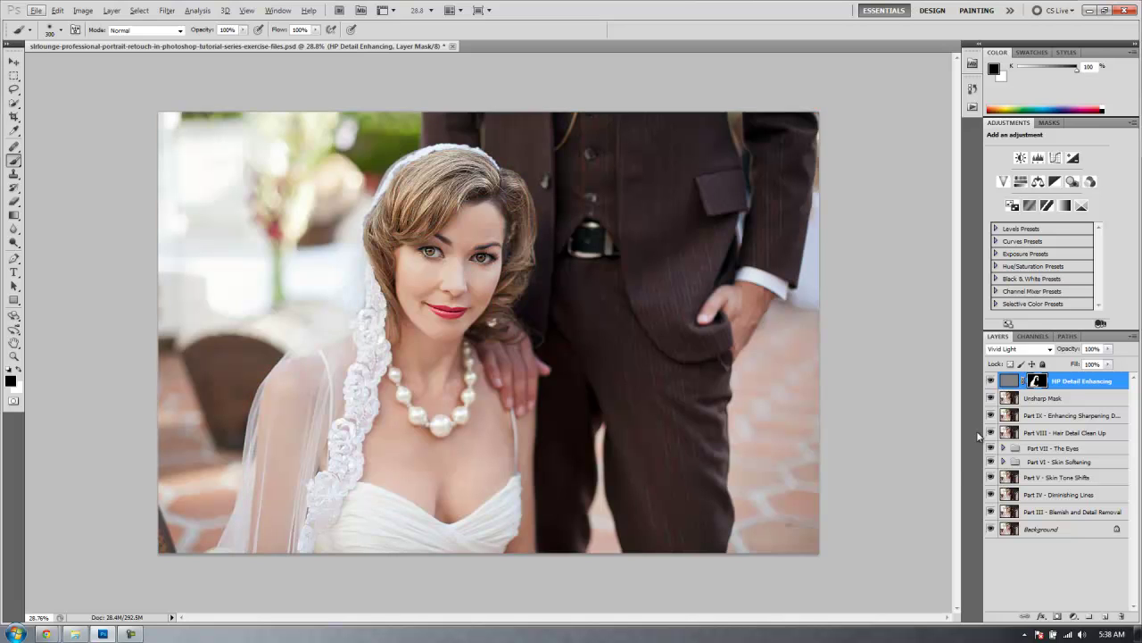
scroll(446, 279, "up", 5)
left_click_drag(471, 213, 469, 319)
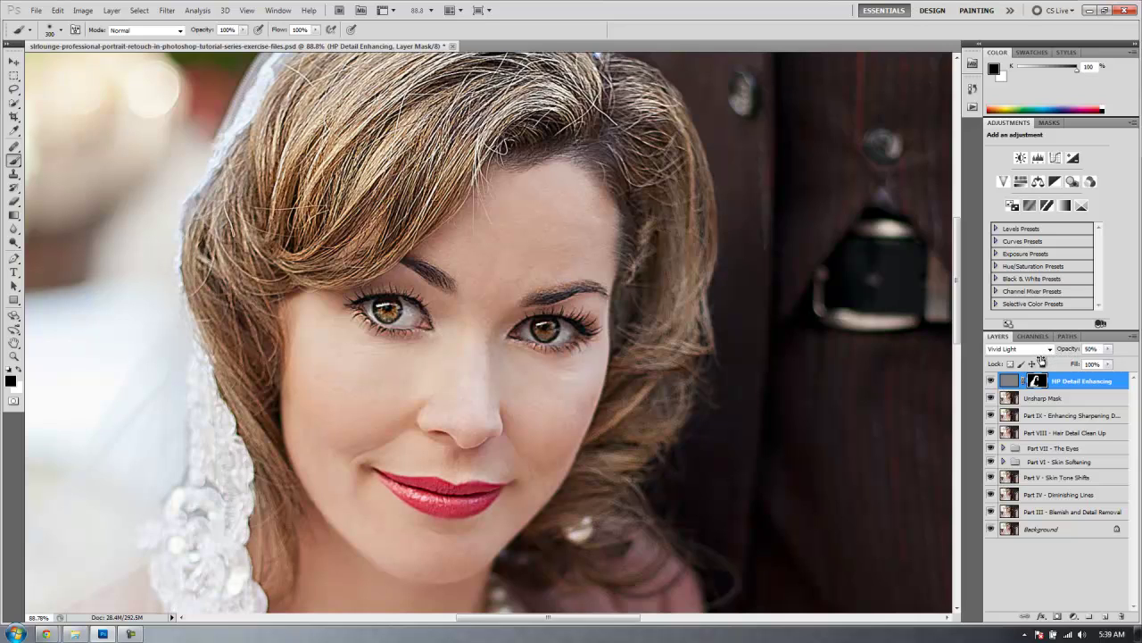
Step: Group the HP Detail Enhancing, Unsharp Mask and Part IX layers, and name the group "Part IX - Enhancing Sharpening Details"
scroll(508, 354, "down", 4)
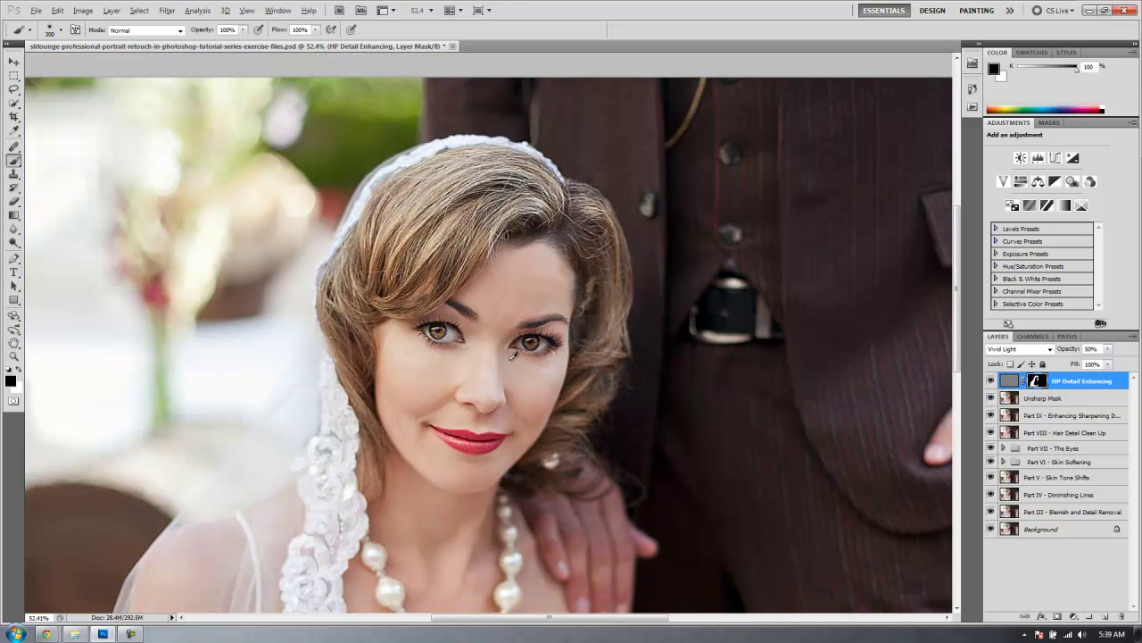
scroll(496, 344, "down", 3)
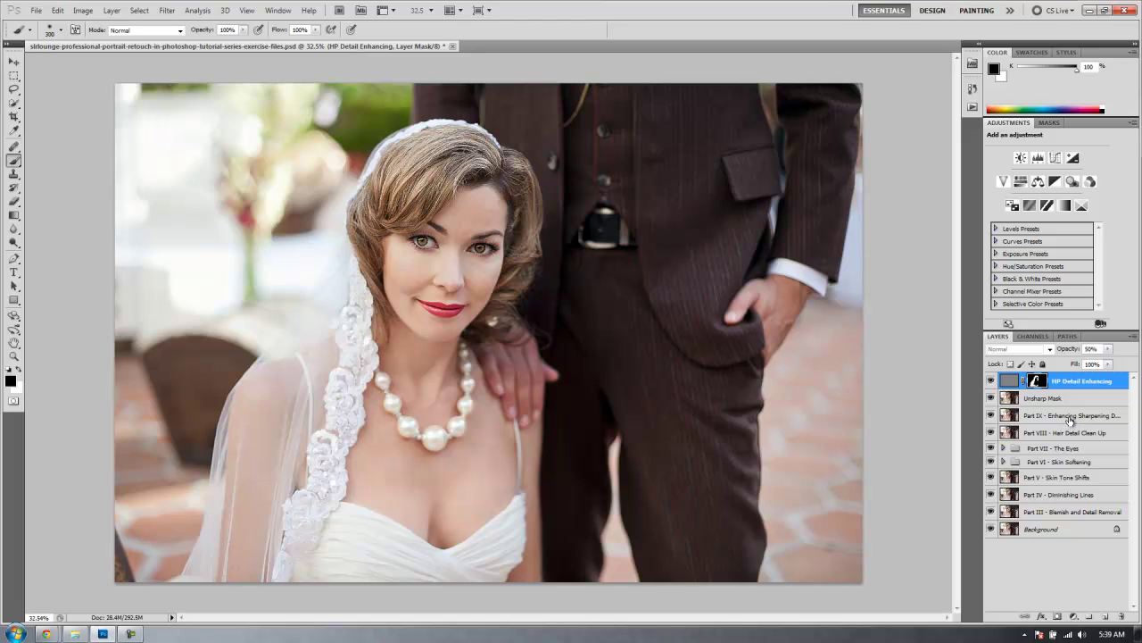
left_click(1070, 416, "shift")
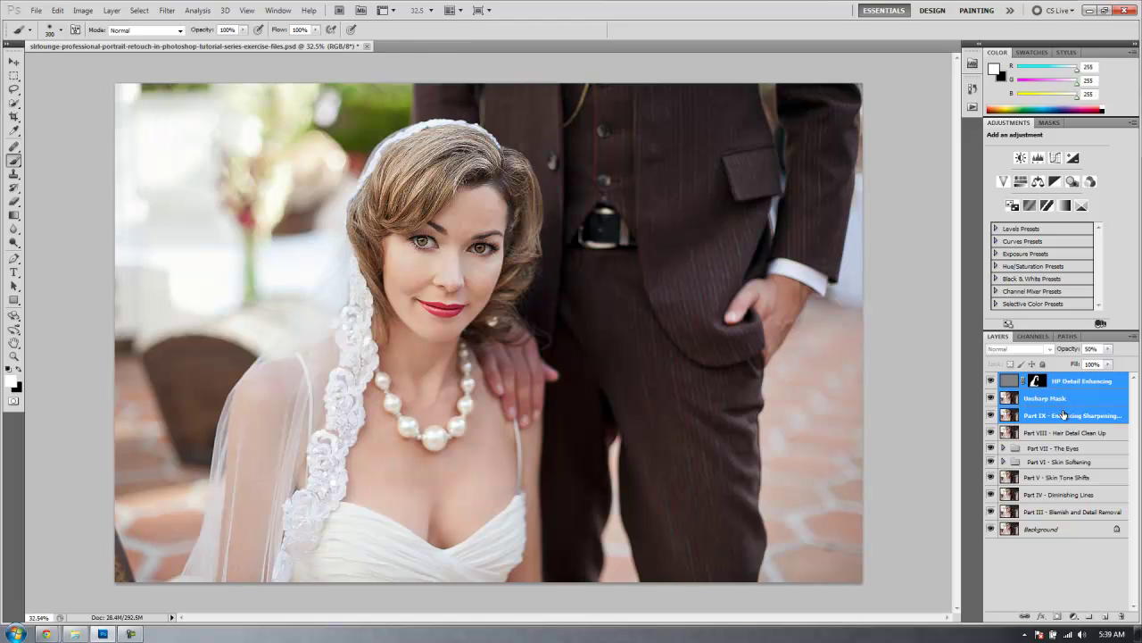
key("ctrl+g")
double_click(1040, 380)
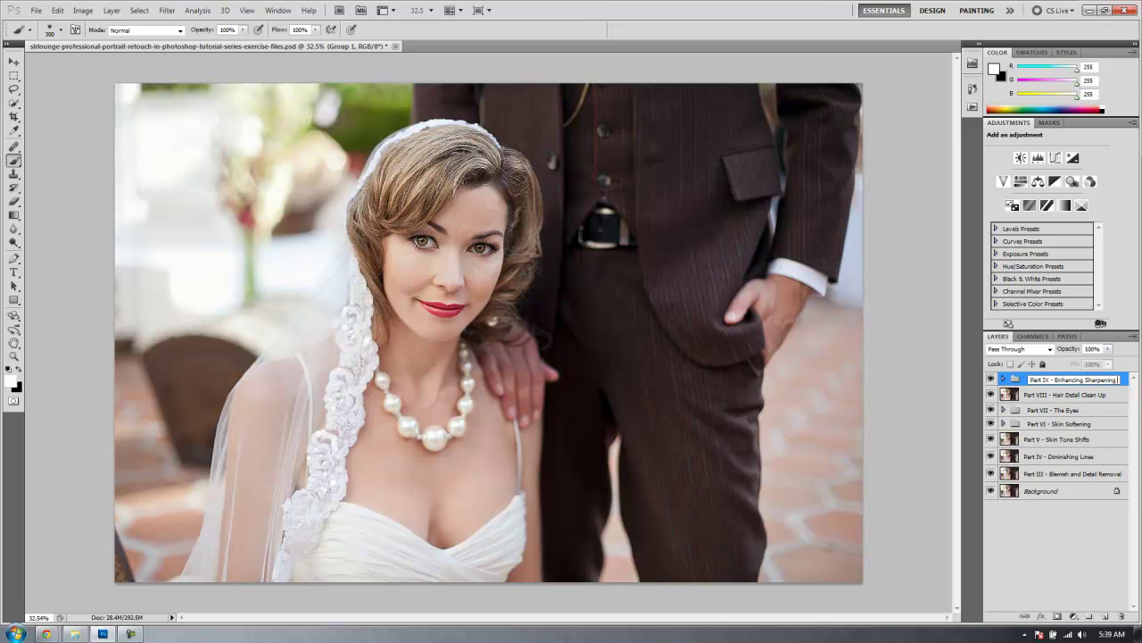
type("Details")
key("Return")
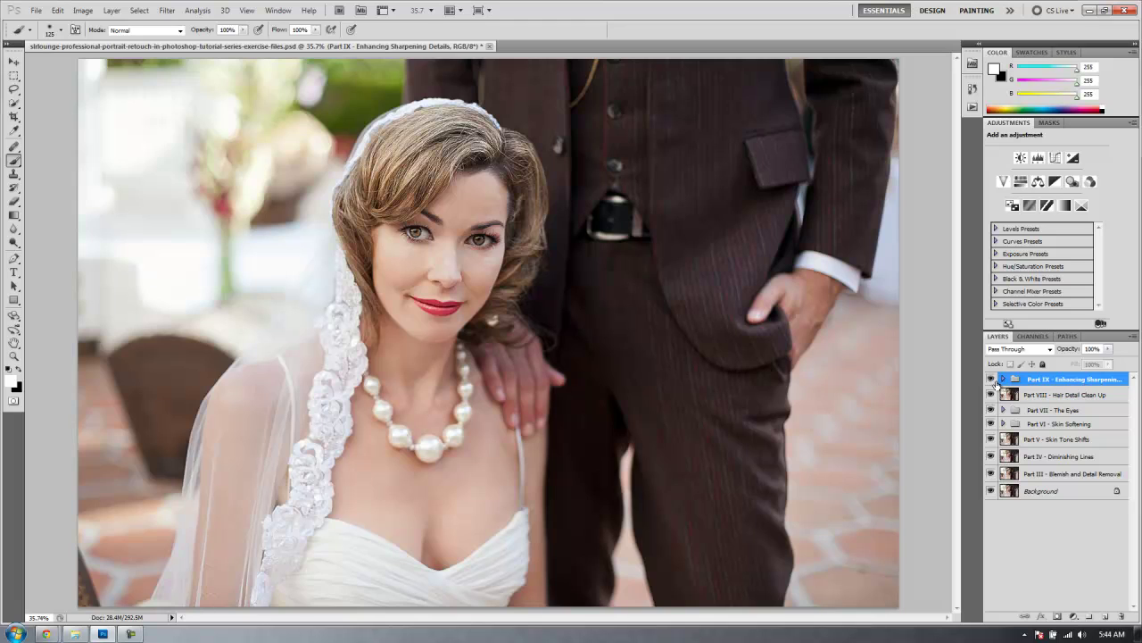
Step: Compare the portrait with the Part IX sharpening group hidden and shown
left_click(991, 380)
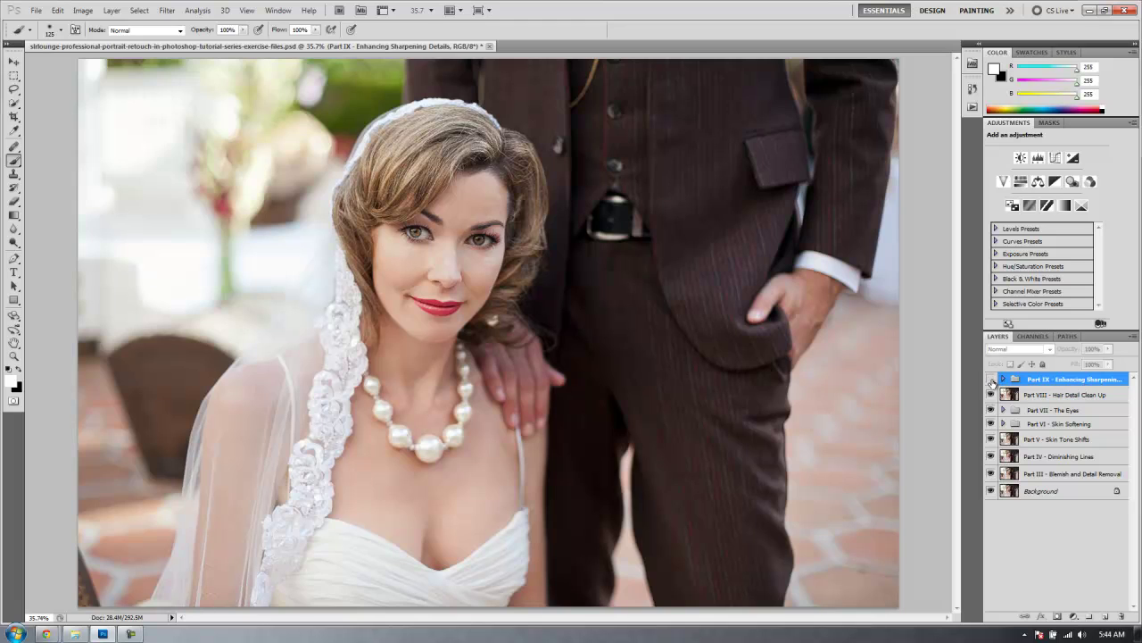
left_click(991, 379)
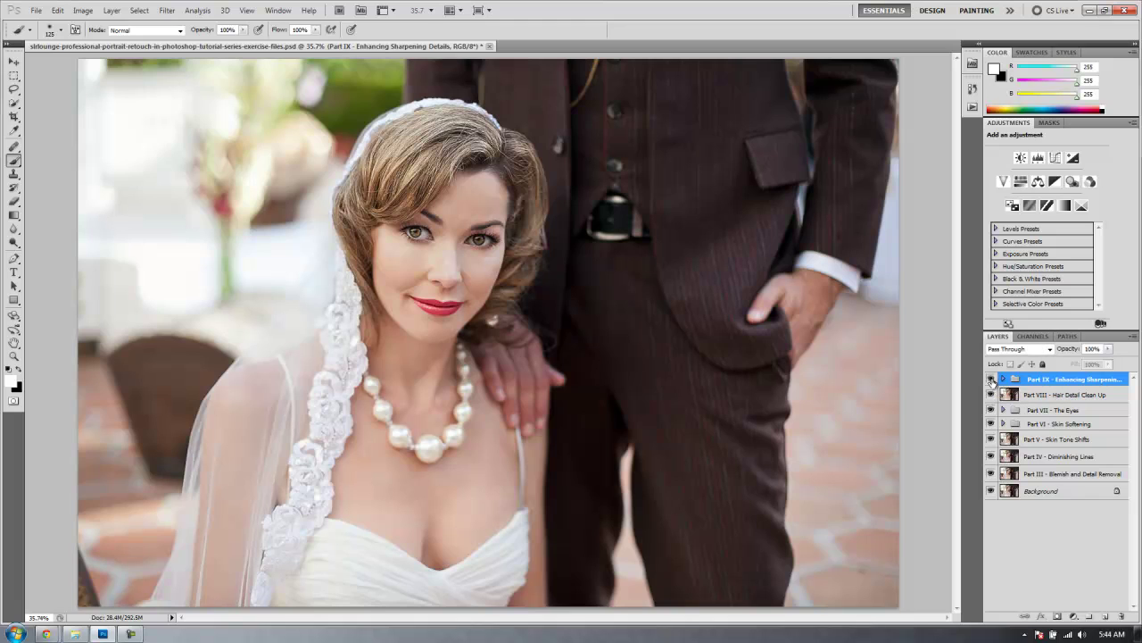